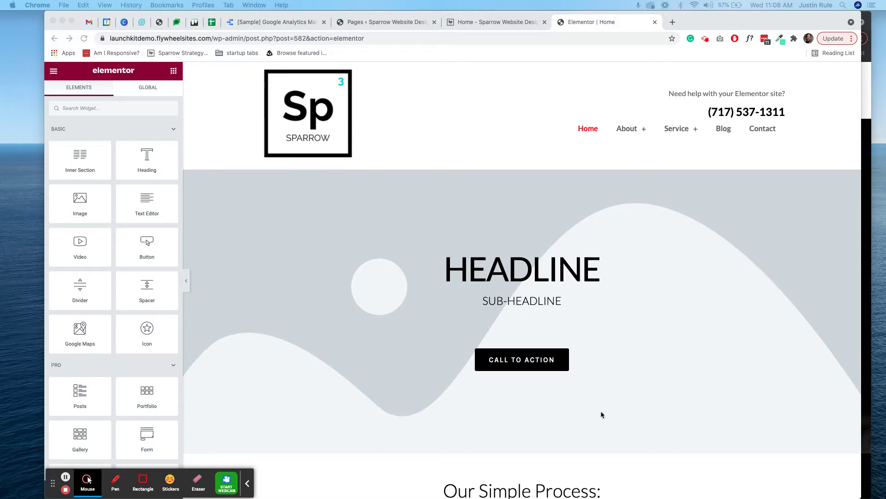
Bring the incognito Sparrow Websites browser window forward from the all-windows view.
key("ctrl+Up")
left_click(600, 194)
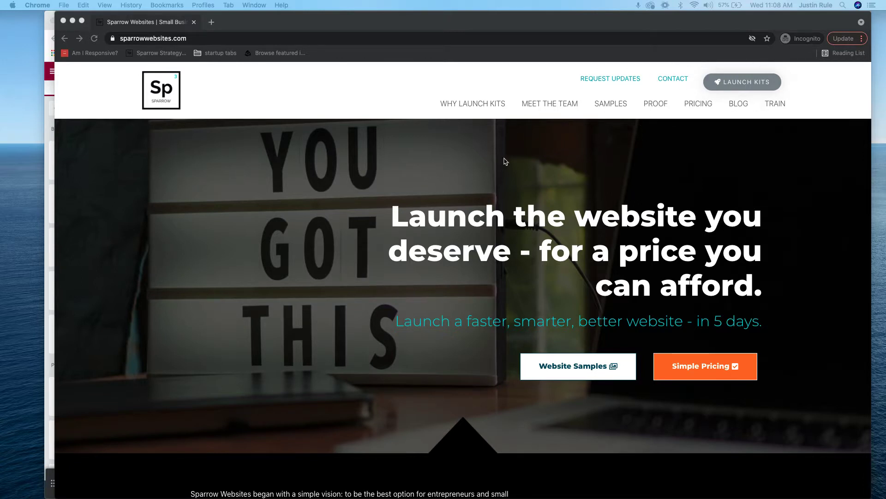
right_click(490, 170)
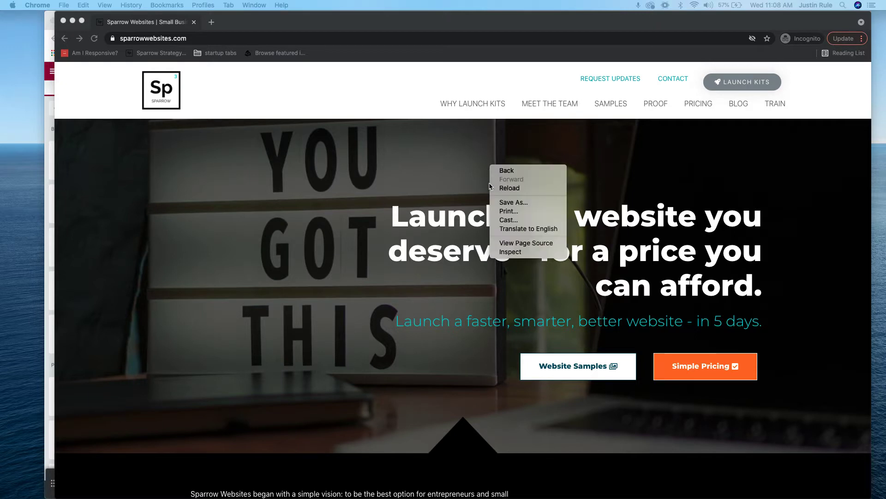
left_click(498, 252)
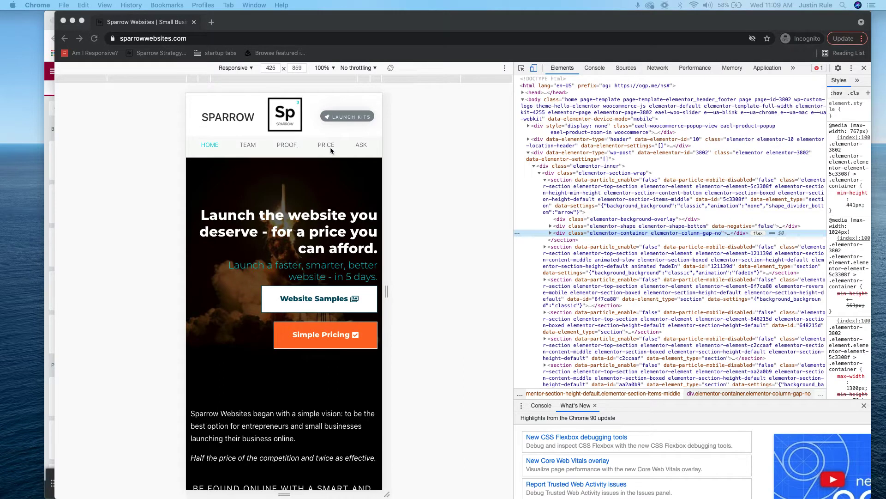
scroll(305, 255, "down", 3)
scroll(304, 258, "down", 4)
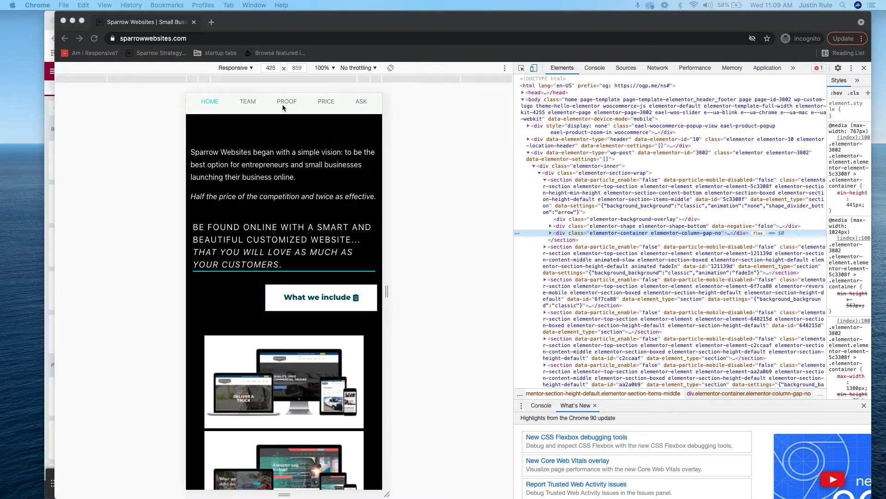
scroll(286, 176, "up", 6)
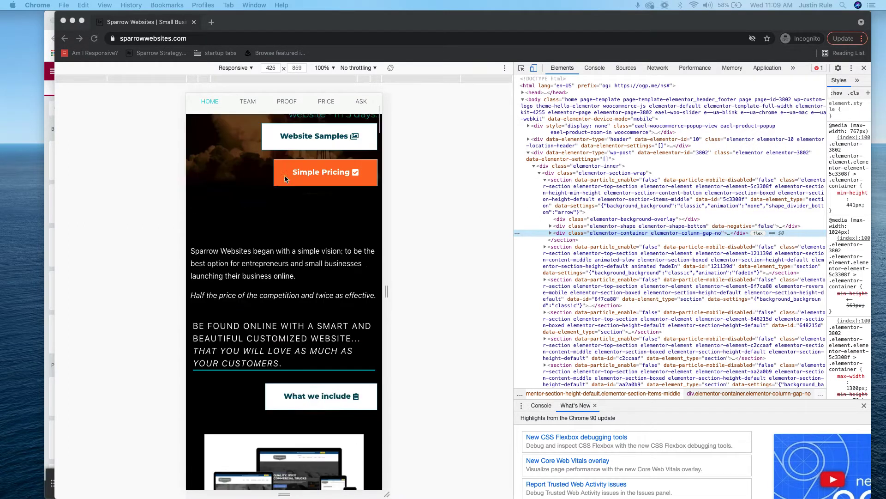
scroll(285, 176, "down", 10)
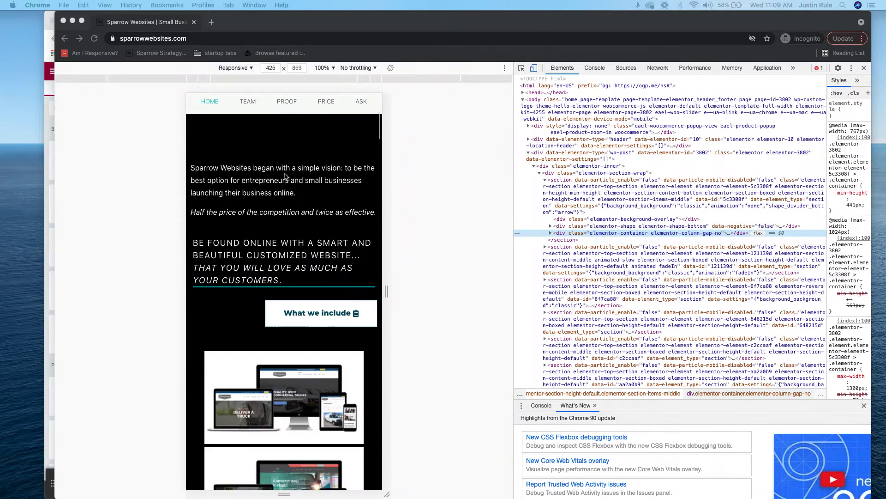
scroll(286, 176, "up", 10)
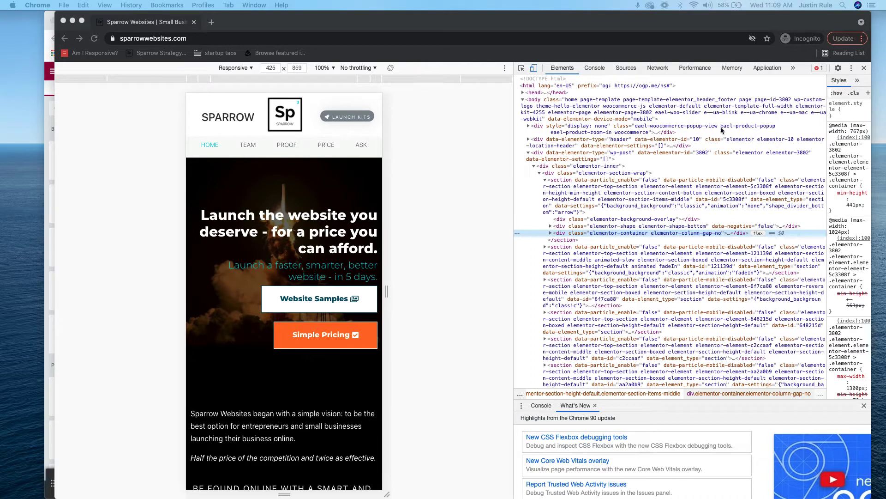
left_click(867, 69)
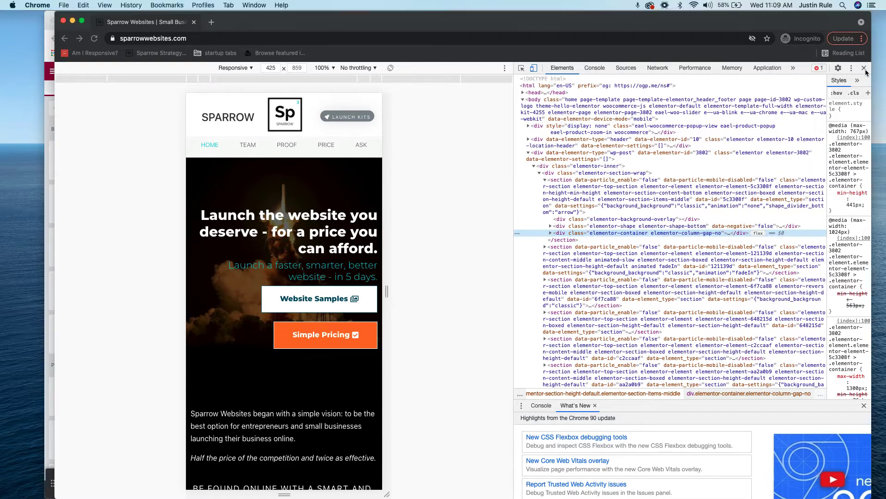
left_click(865, 70)
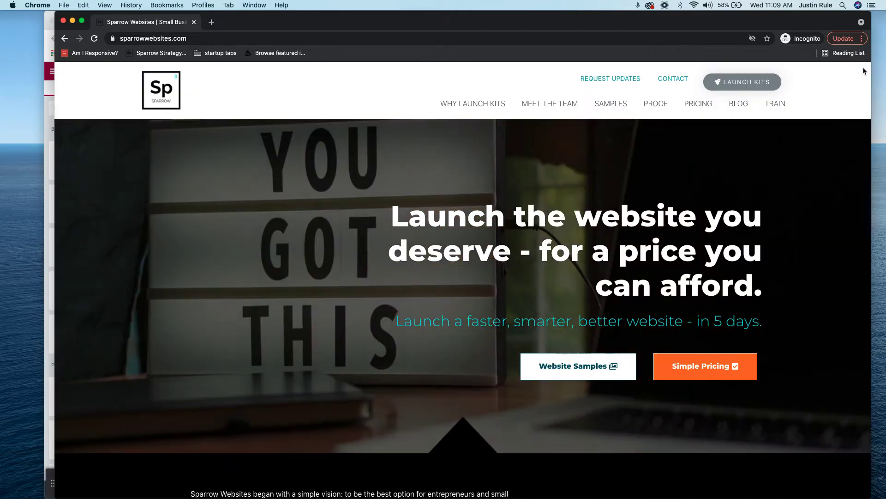
left_click(46, 278)
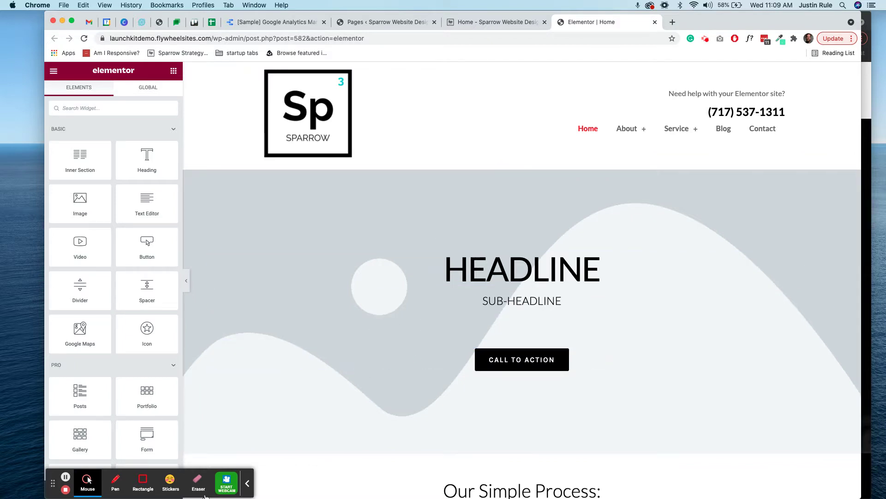
Scroll through the page in the editor and switch the preview to mobile width.
scroll(351, 317, "down", 1)
scroll(350, 317, "down", 5)
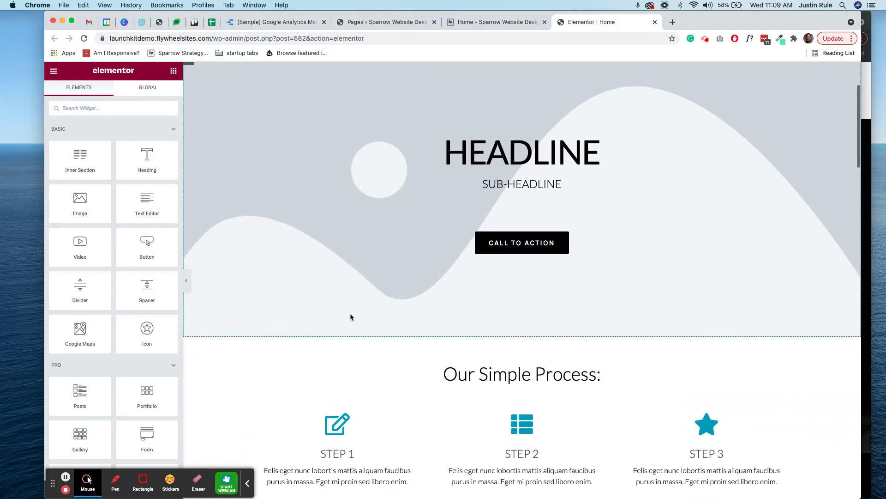
scroll(350, 316, "up", 5)
scroll(608, 152, "down", 4)
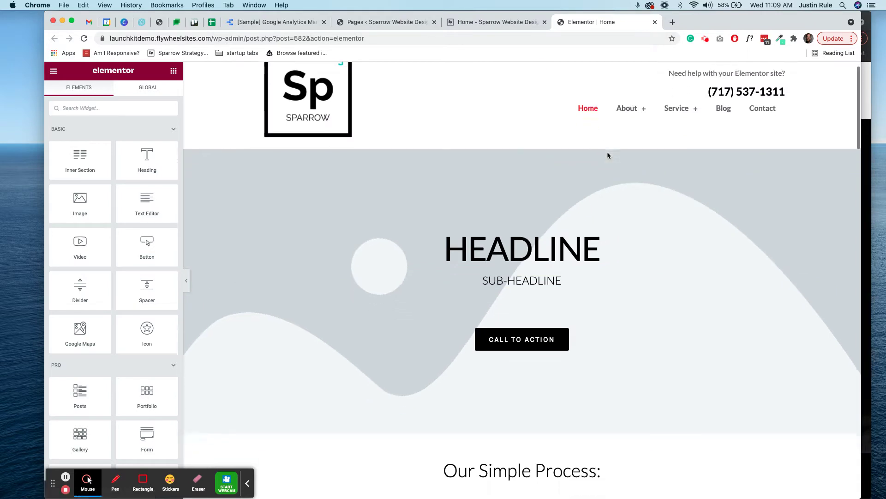
scroll(608, 152, "up", 4)
scroll(553, 202, "down", 3)
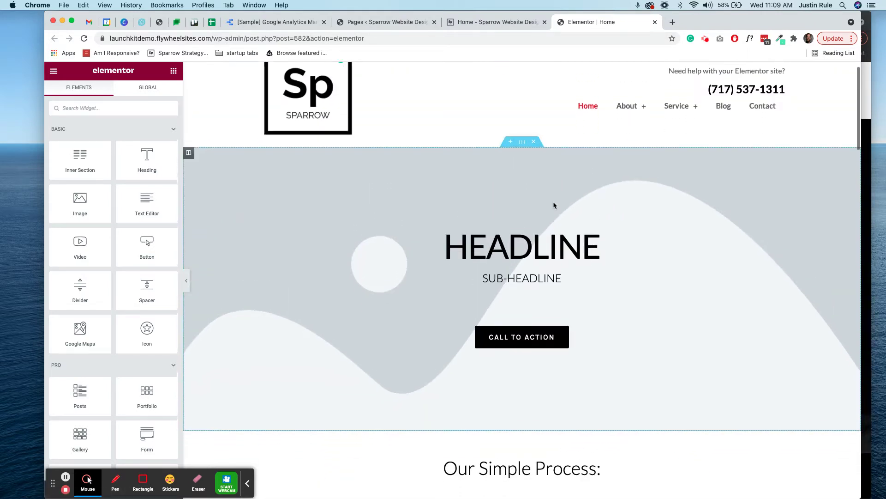
scroll(554, 203, "up", 3)
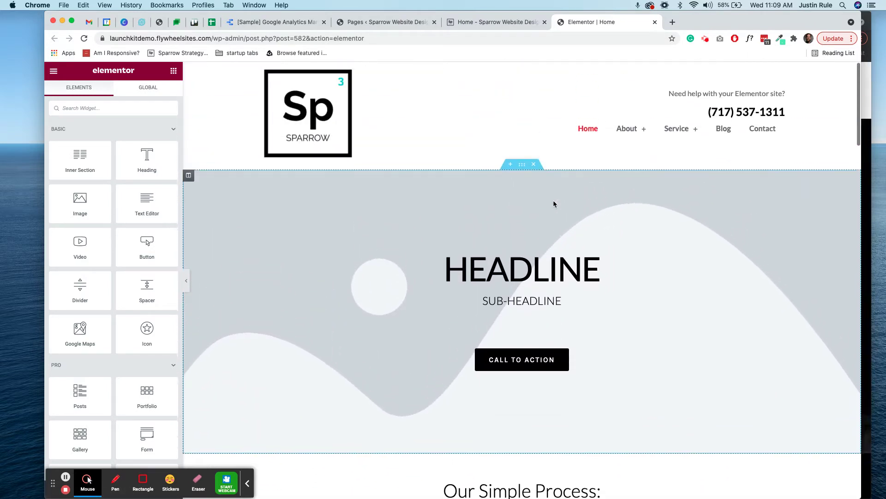
scroll(445, 204, "down", 6)
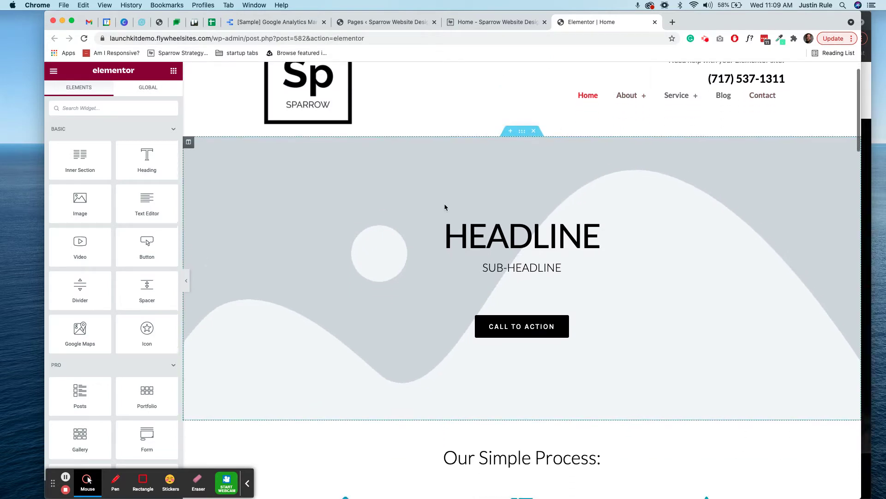
scroll(369, 249, "up", 6)
left_click(248, 483)
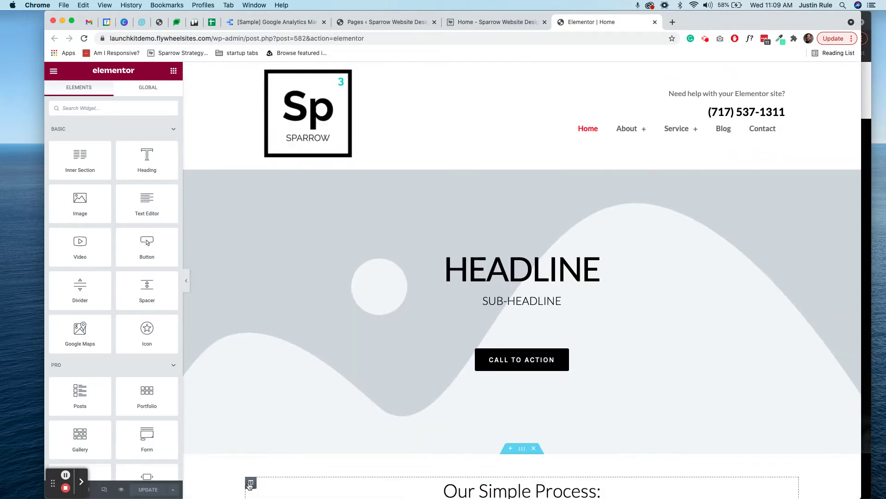
left_click(106, 490)
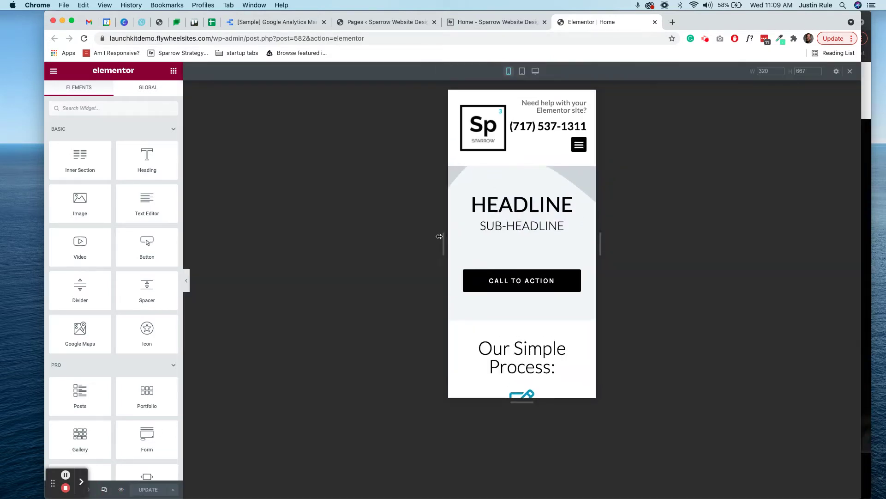
Open and close the mobile hamburger menu, return to desktop view, then go to the Pages list.
left_click(582, 147)
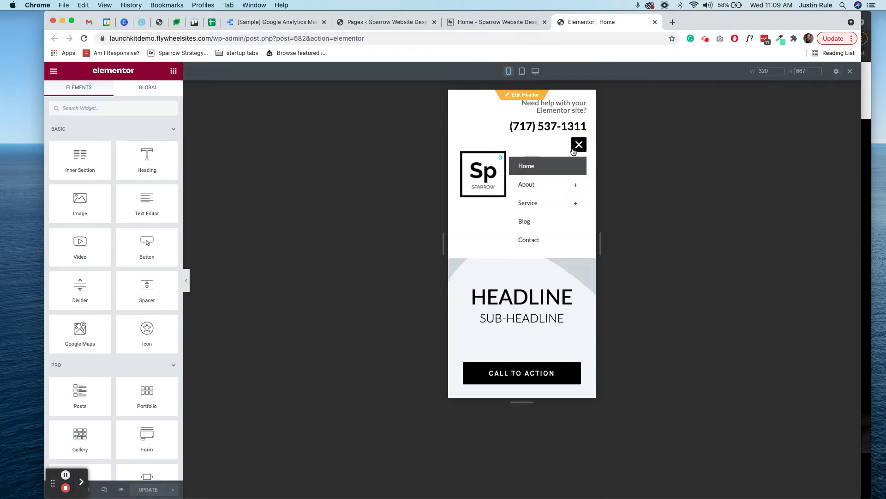
left_click(579, 145)
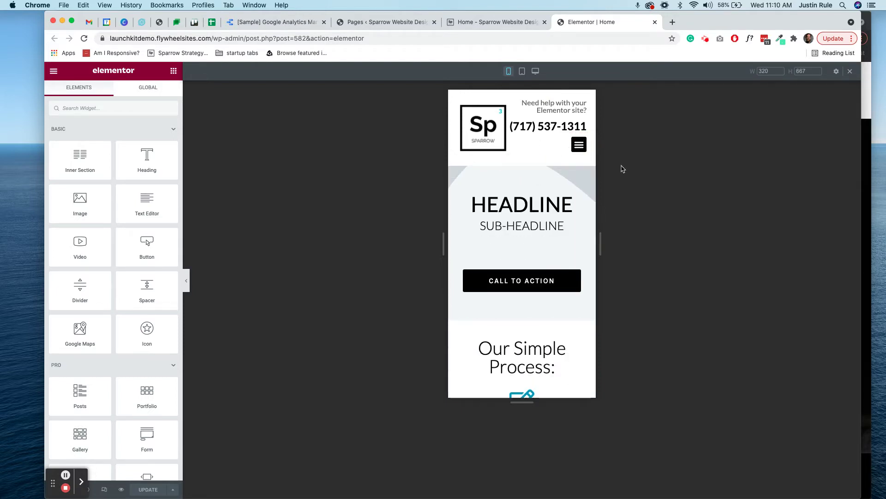
left_click(105, 490)
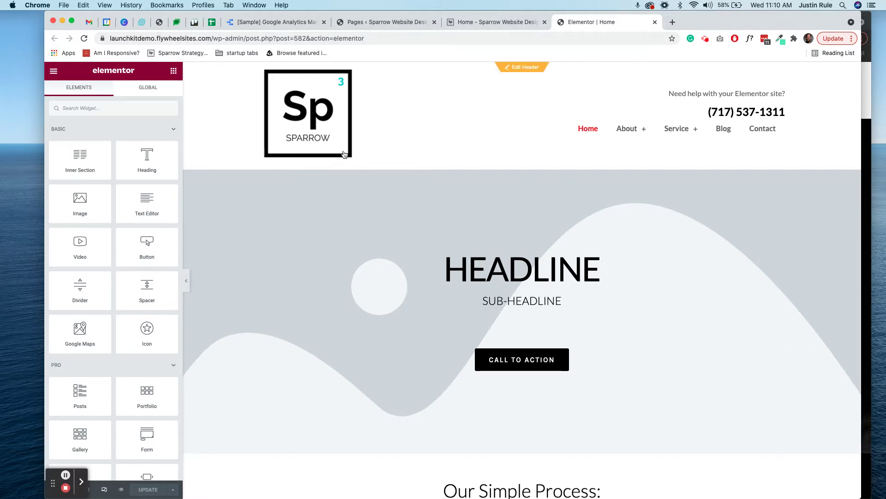
left_click(389, 24)
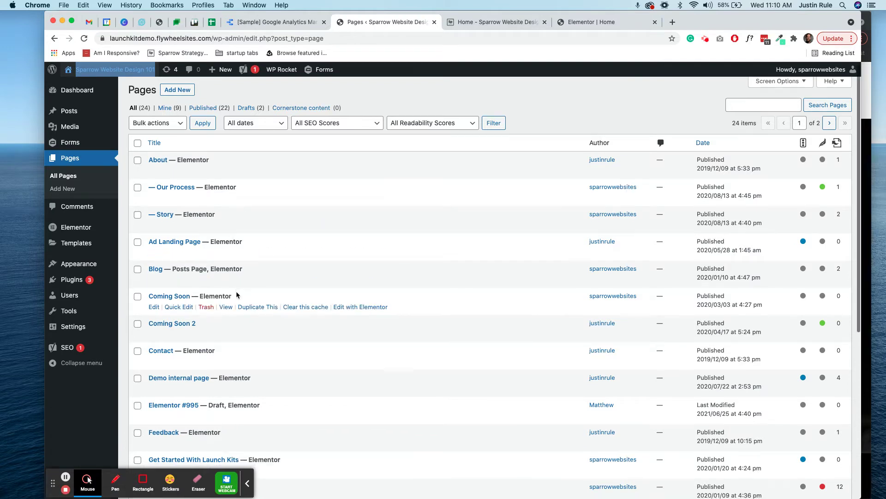
Glance at the live Home page, then return to the Elementor | Home editor tab.
scroll(236, 296, "down", 5)
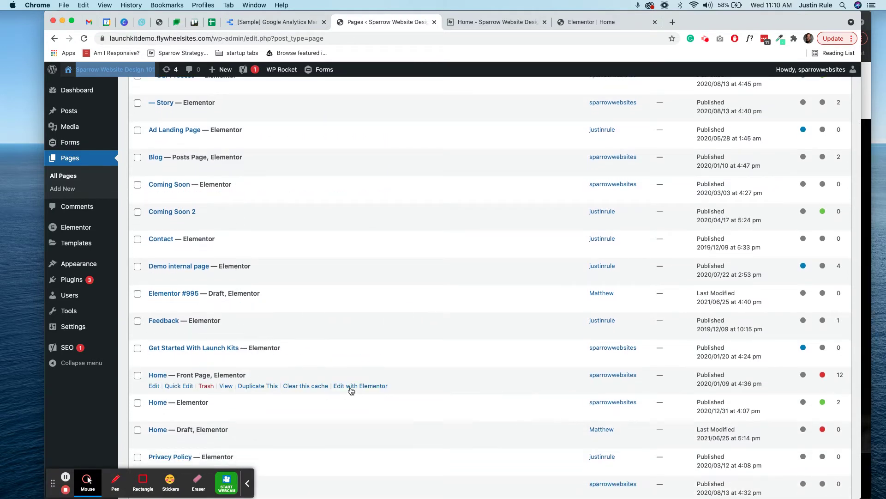
right_click(351, 387)
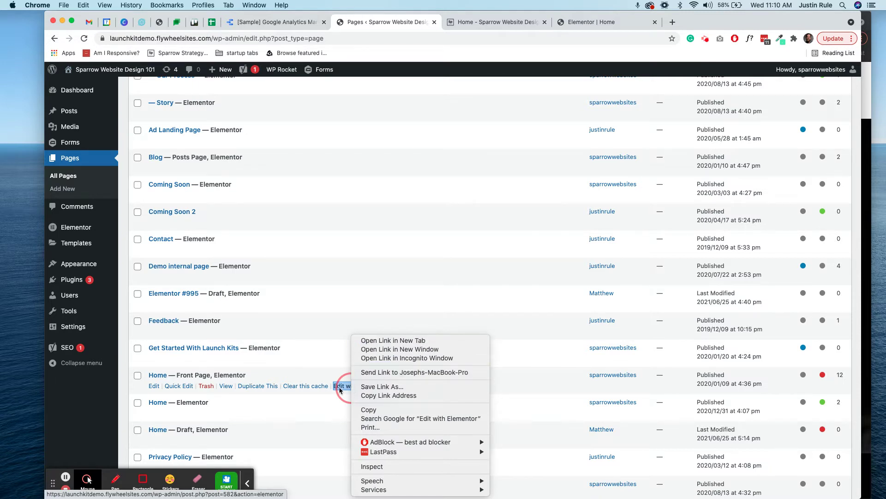
left_click(507, 26)
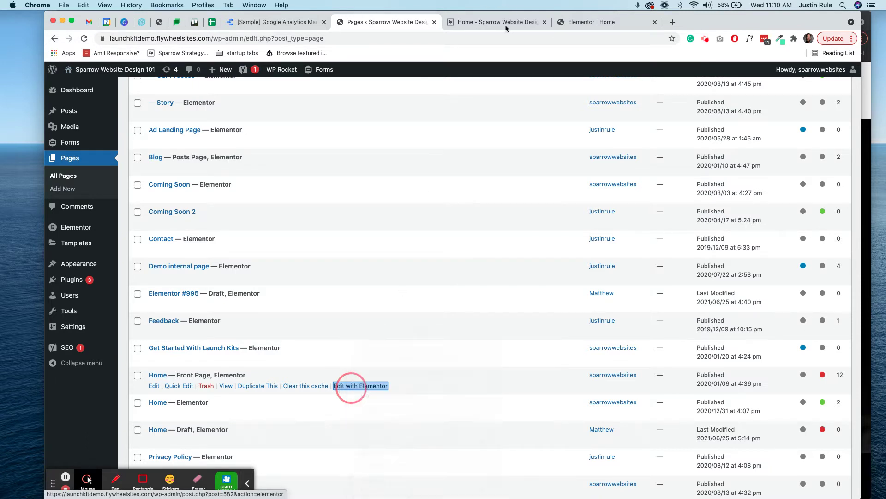
left_click(505, 24)
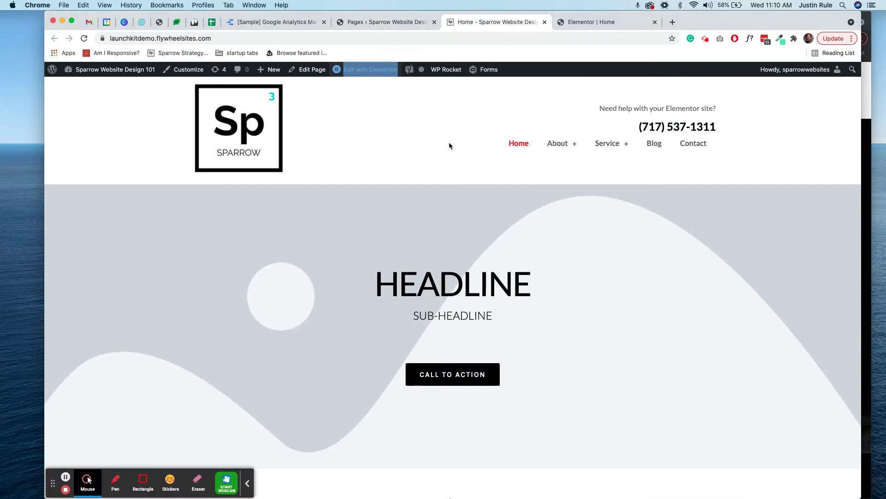
left_click(587, 21)
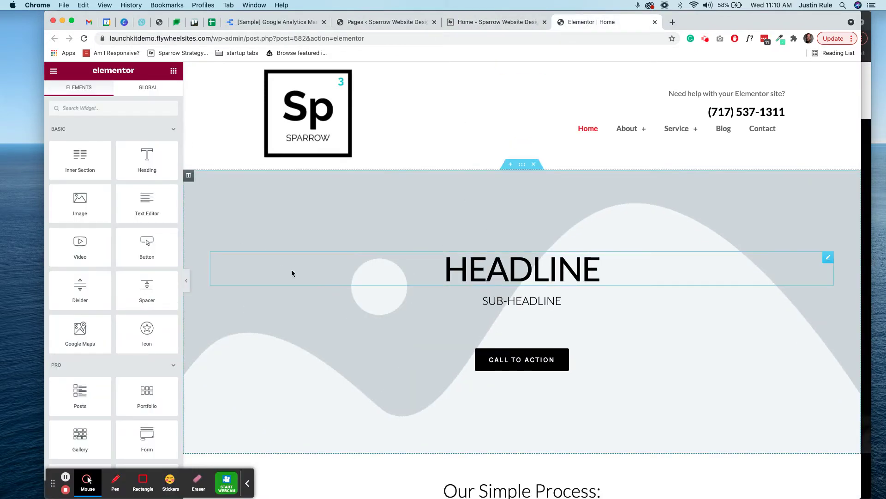
Duplicate the Sparrow header section from its right-click menu to get a second copy.
left_click(510, 68)
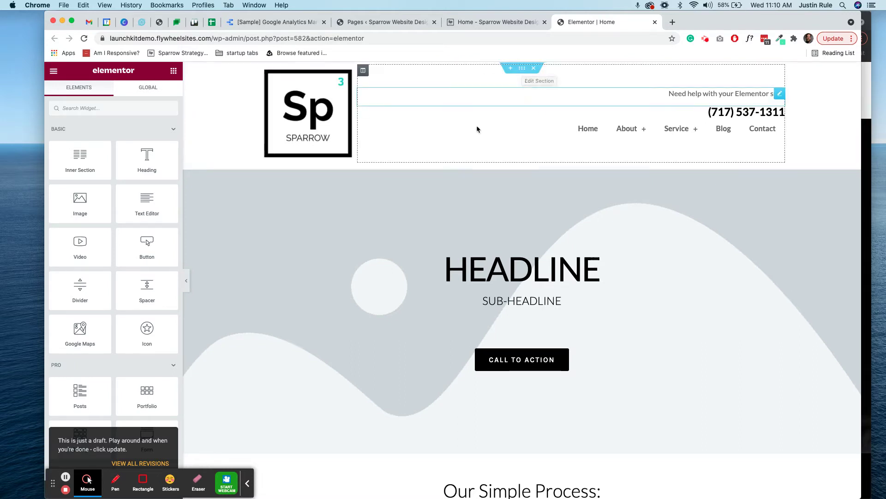
right_click(522, 72)
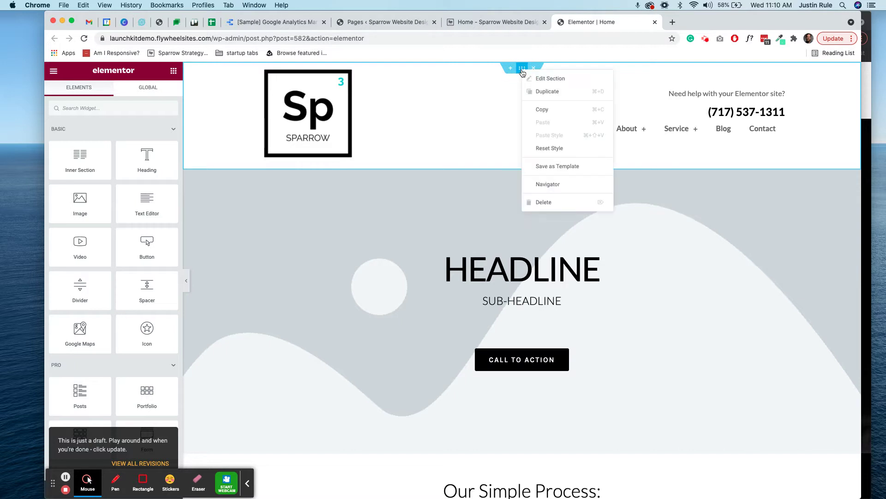
left_click(532, 92)
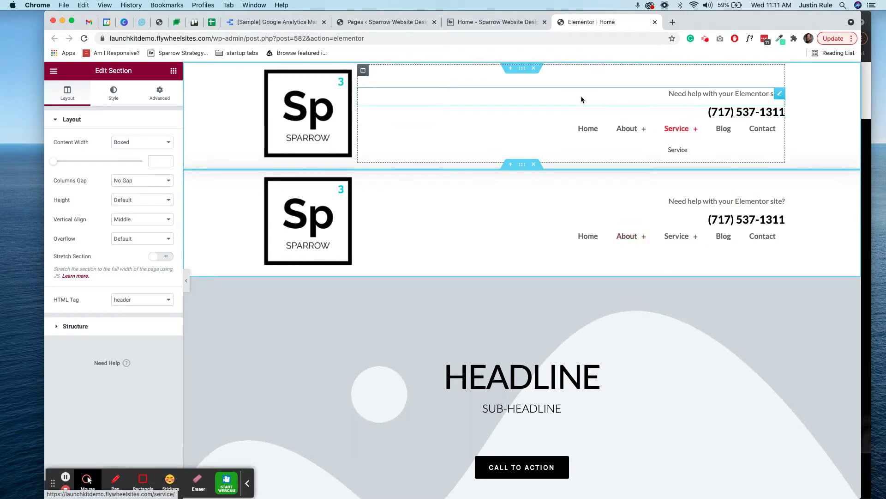
Turn on Hide On Mobile in the top header section's Advanced > Responsive settings.
right_click(522, 70)
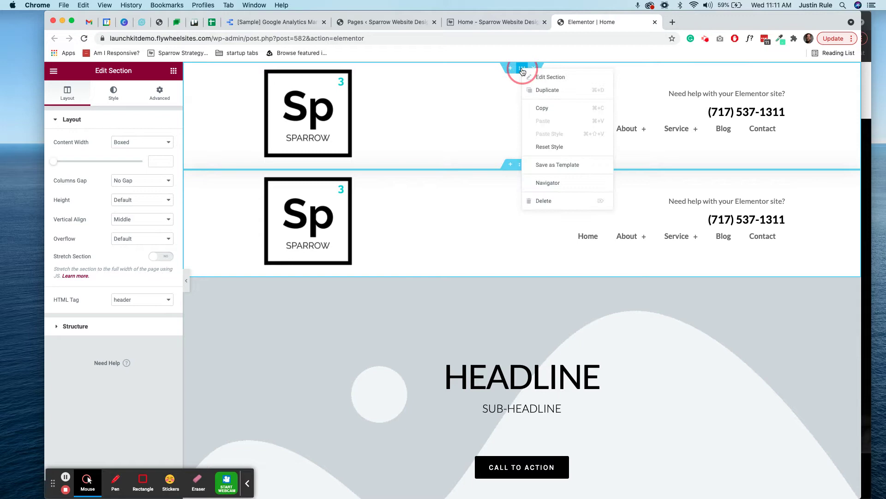
left_click(532, 79)
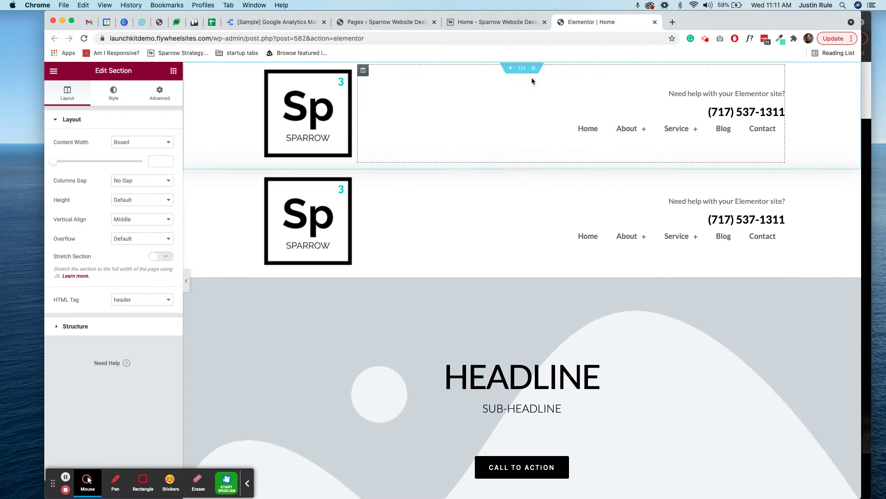
left_click(162, 92)
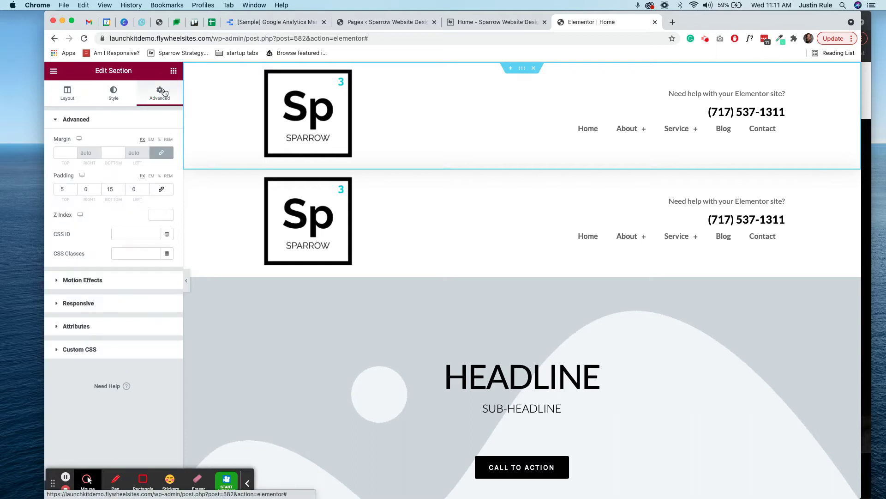
left_click(145, 303)
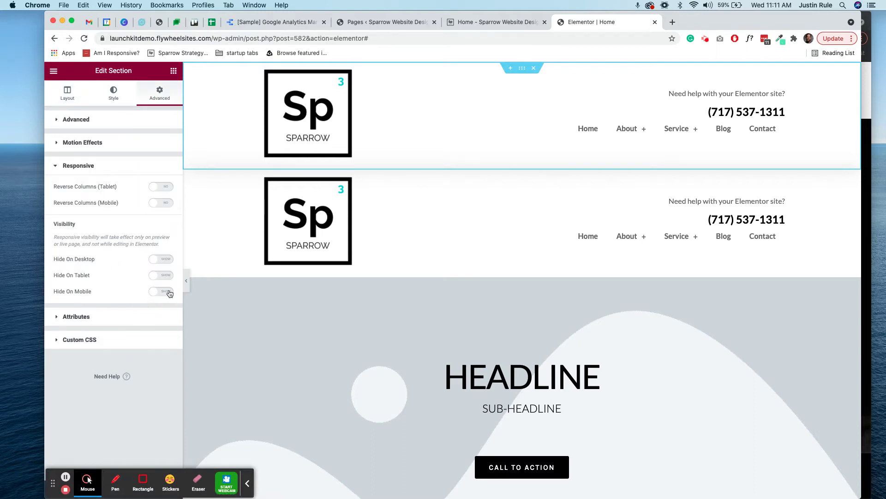
left_click(162, 291)
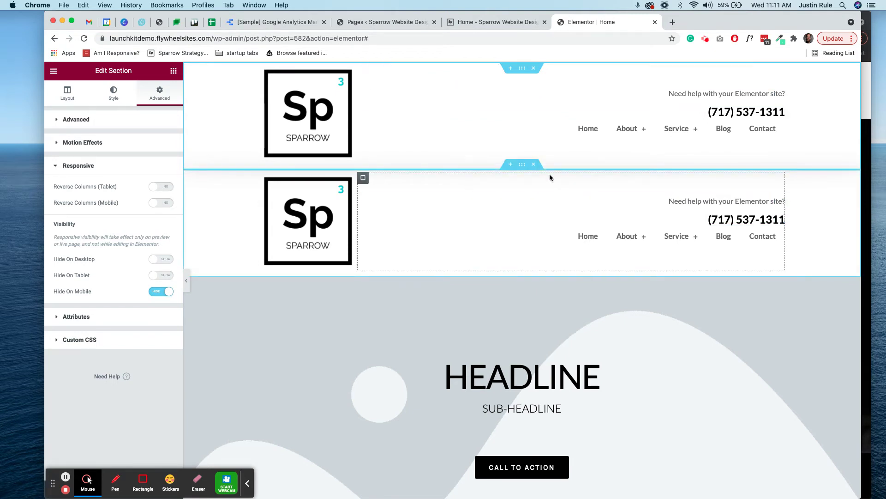
Switch on Hide On Desktop and Hide On Tablet for the second header section.
right_click(525, 169)
left_click(527, 173)
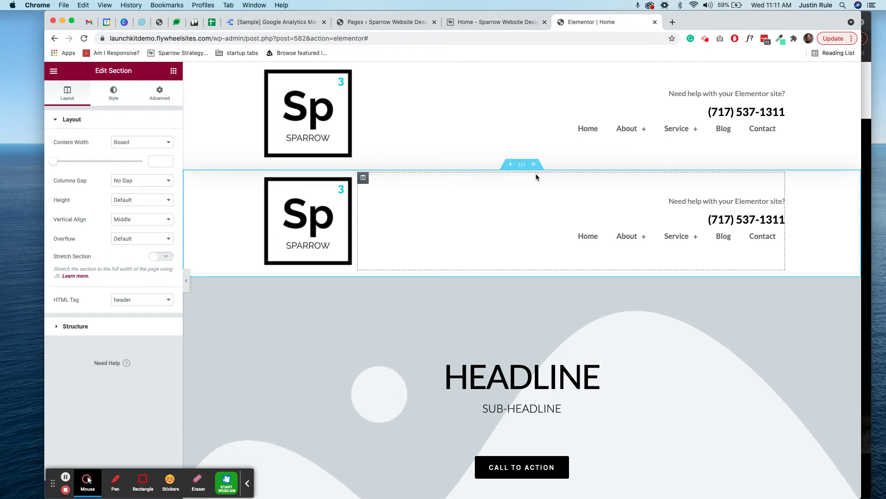
left_click(167, 96)
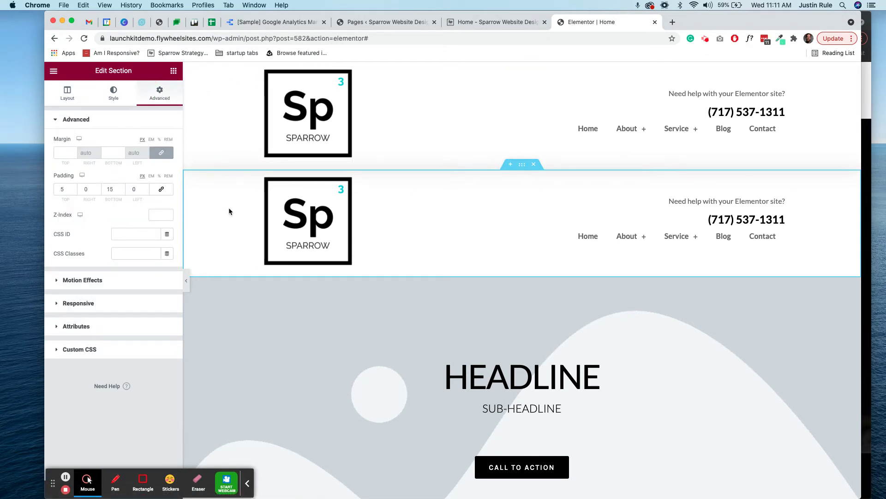
left_click(110, 308)
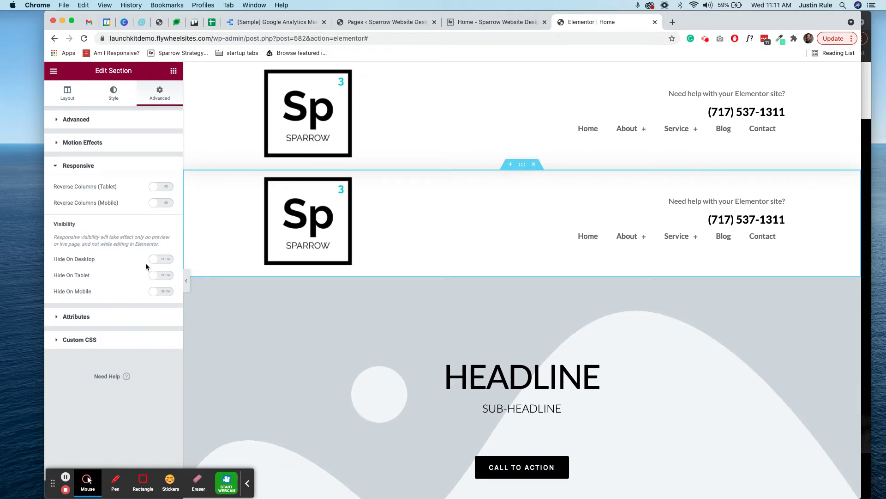
left_click(163, 259)
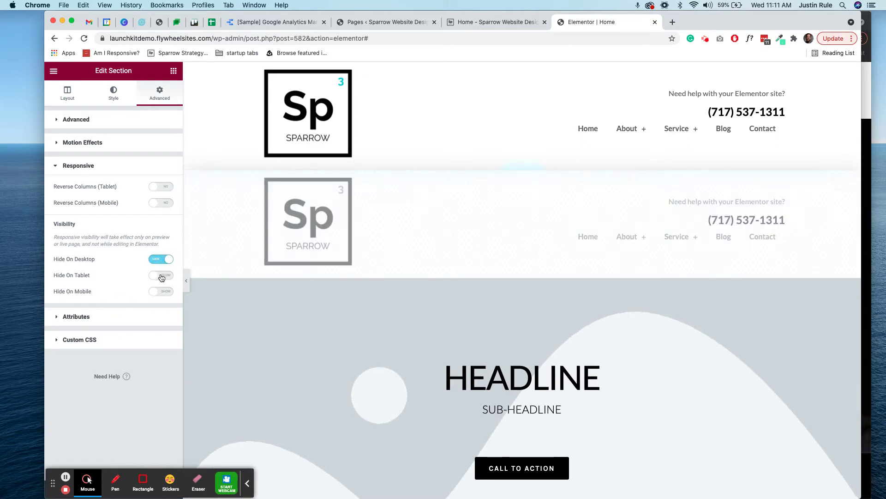
left_click(162, 277)
left_click(247, 483)
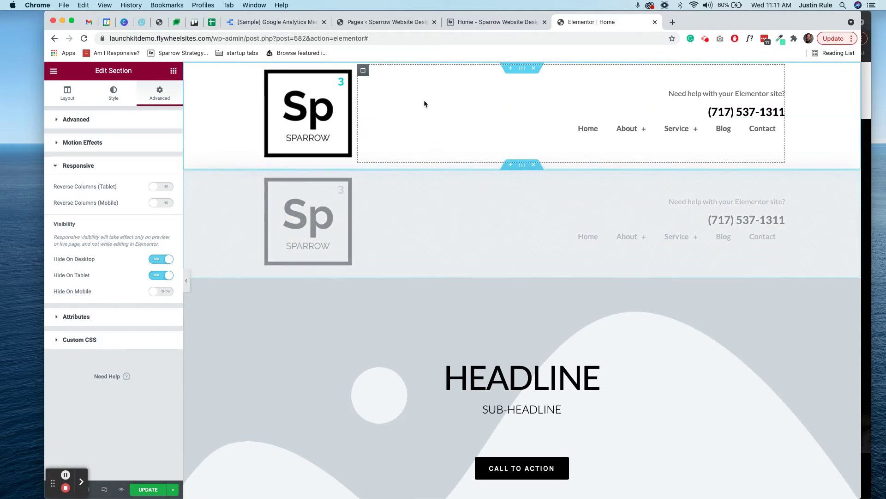
Preview at mobile width and duplicate the mobile header section.
left_click(104, 493)
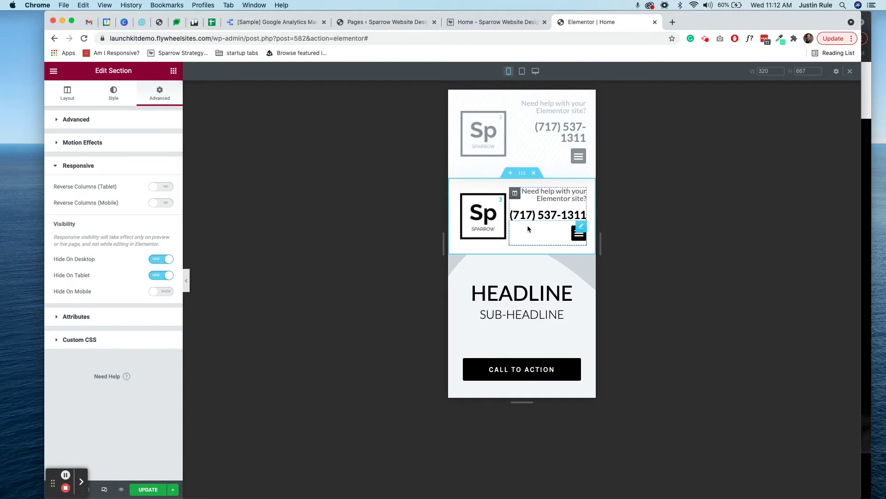
scroll(526, 222, "down", 1)
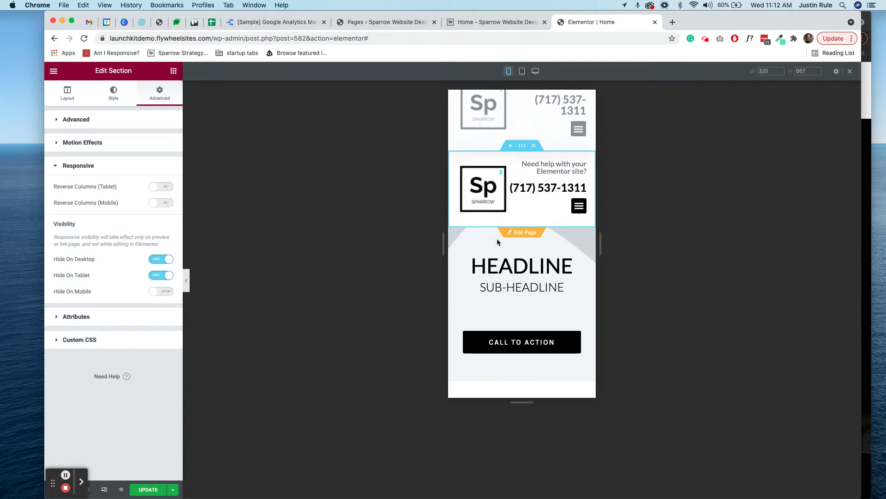
right_click(524, 149)
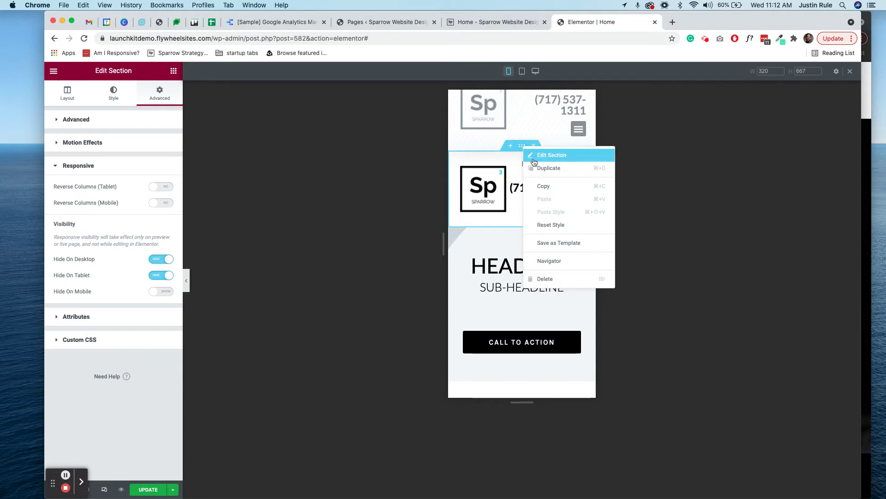
left_click(536, 168)
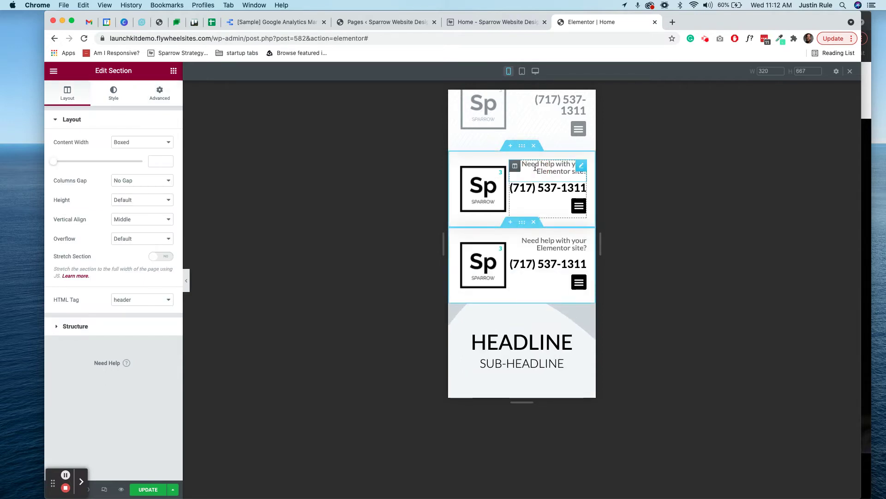
Delete the menu from the upper copy, and the logo column, help text and phone number from the new copy.
right_click(580, 204)
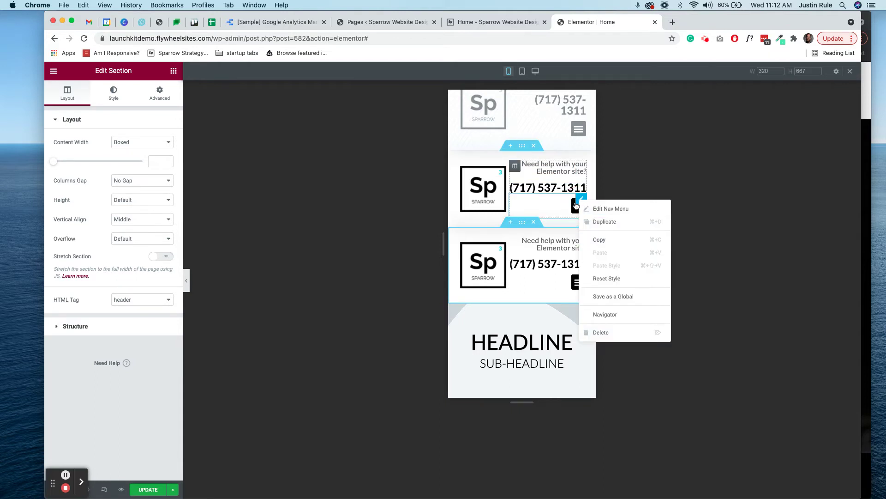
left_click(592, 333)
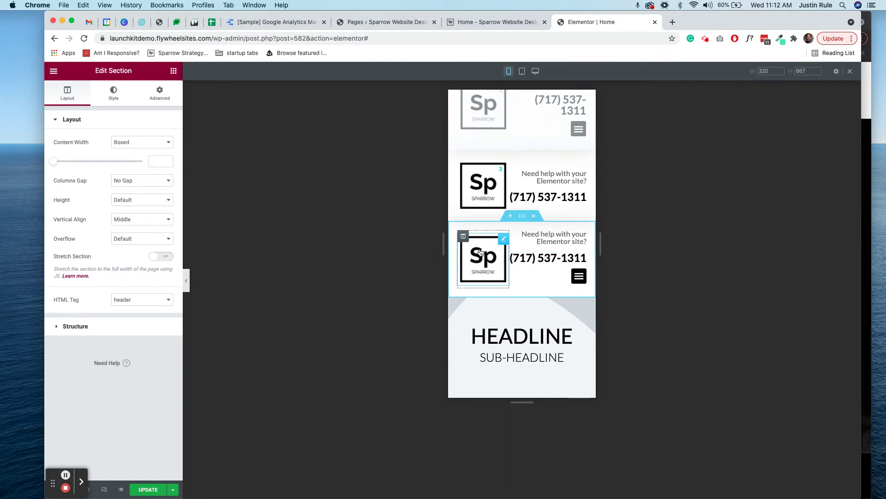
right_click(463, 236)
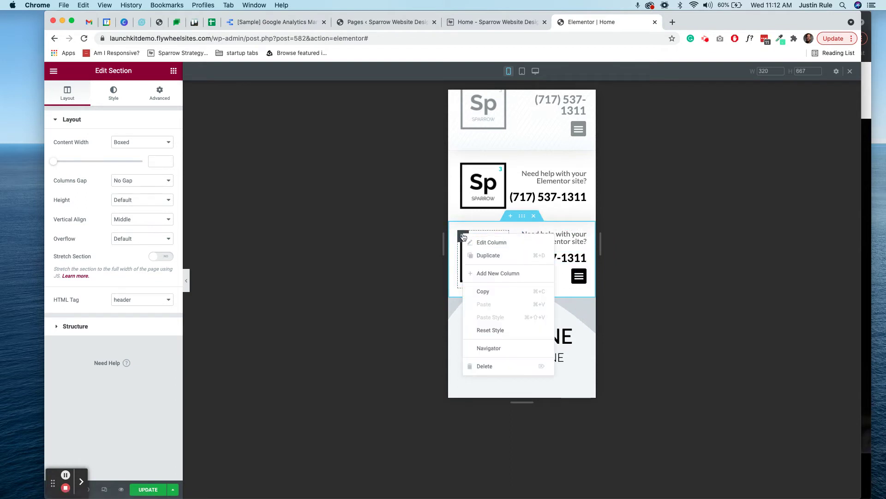
left_click(474, 364)
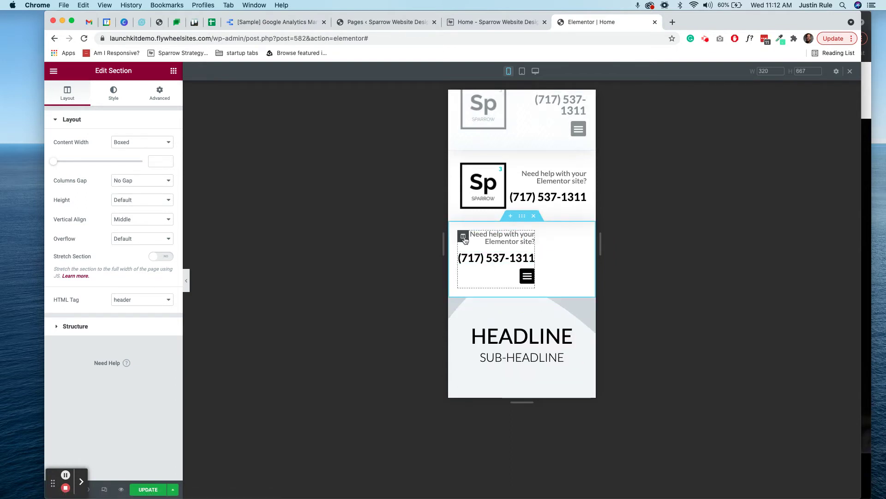
right_click(530, 240)
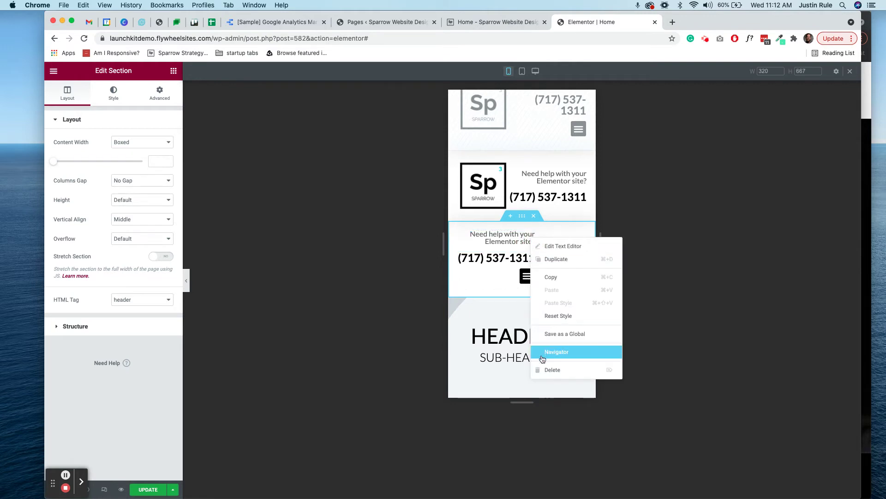
left_click(539, 372)
right_click(527, 238)
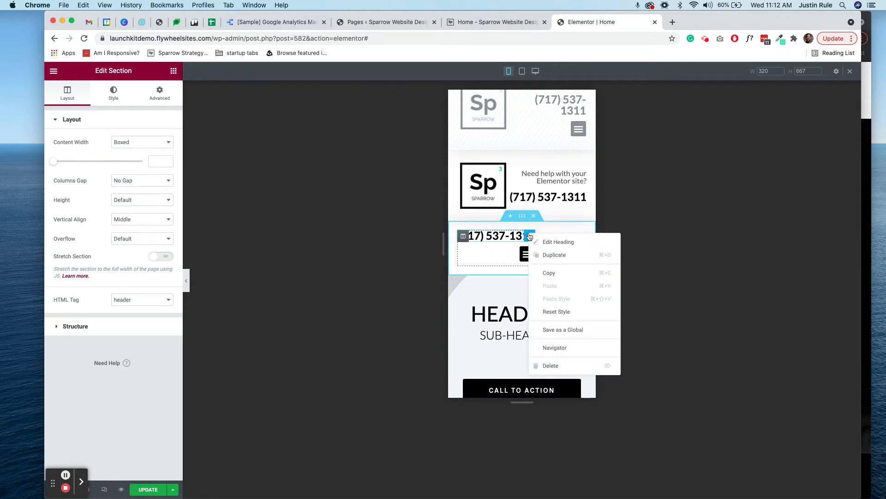
left_click(541, 368)
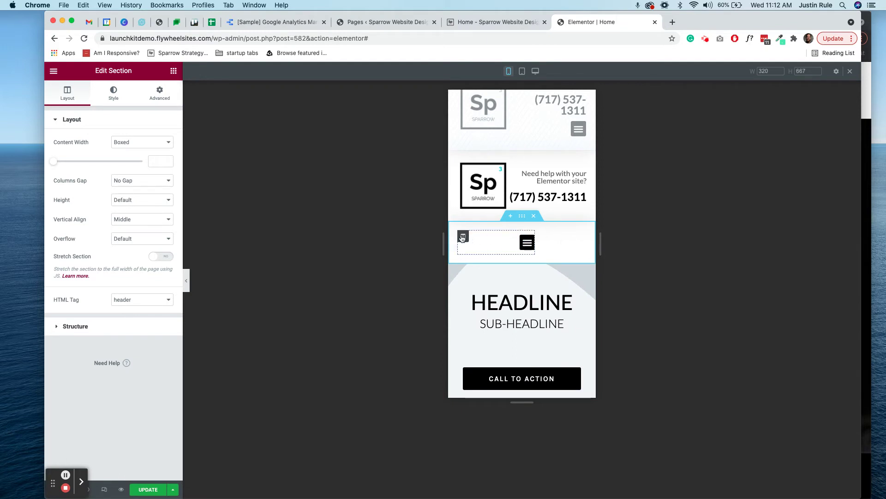
Change the remaining menu column's width from 60 to 100.
right_click(462, 238)
left_click(464, 242)
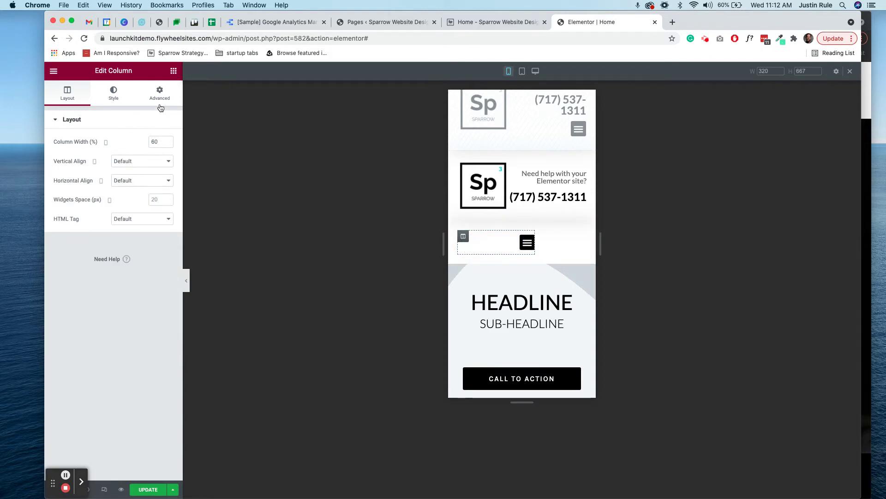
double_click(155, 141)
type("100")
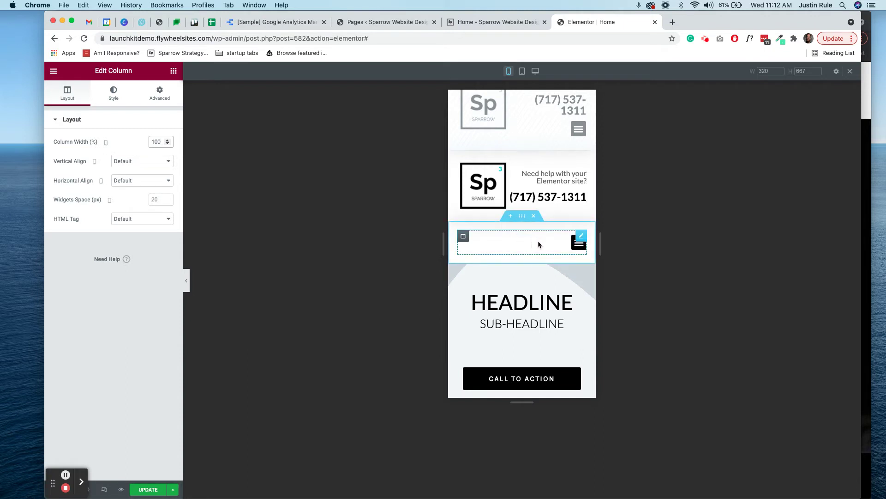
Set the nav menu to show the full Main menu at every screen size.
right_click(582, 240)
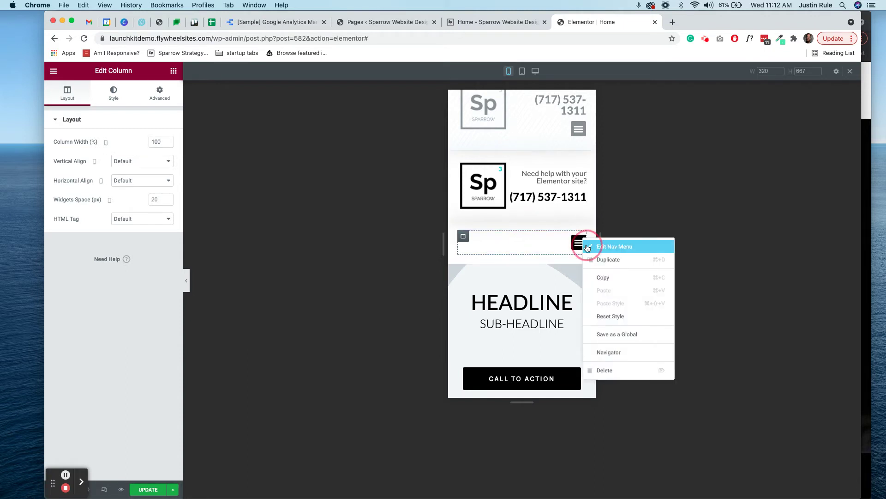
left_click(588, 248)
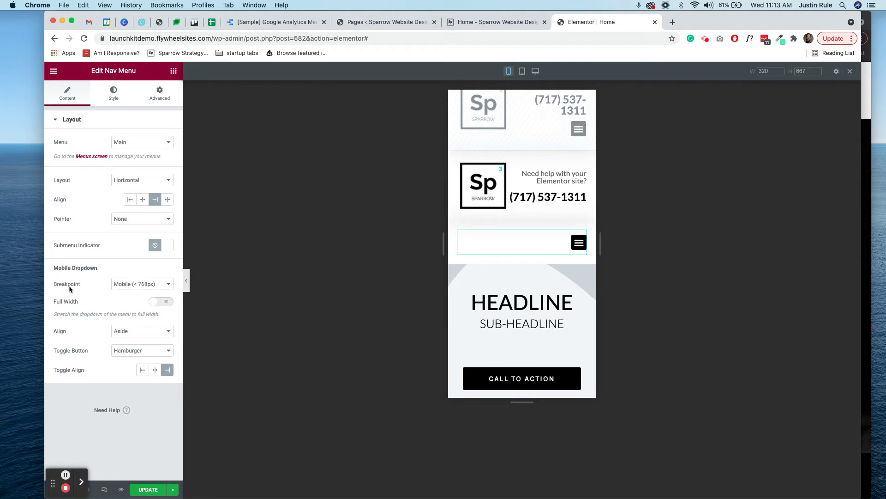
left_click(144, 286)
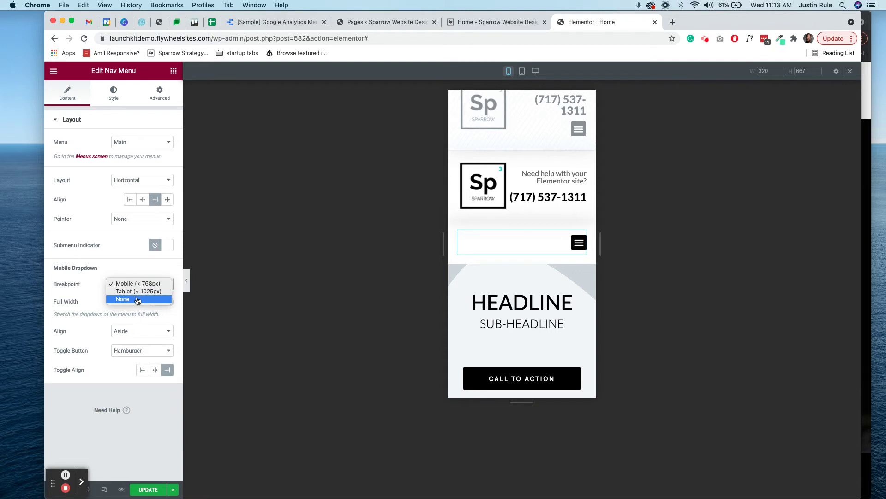
left_click(137, 300)
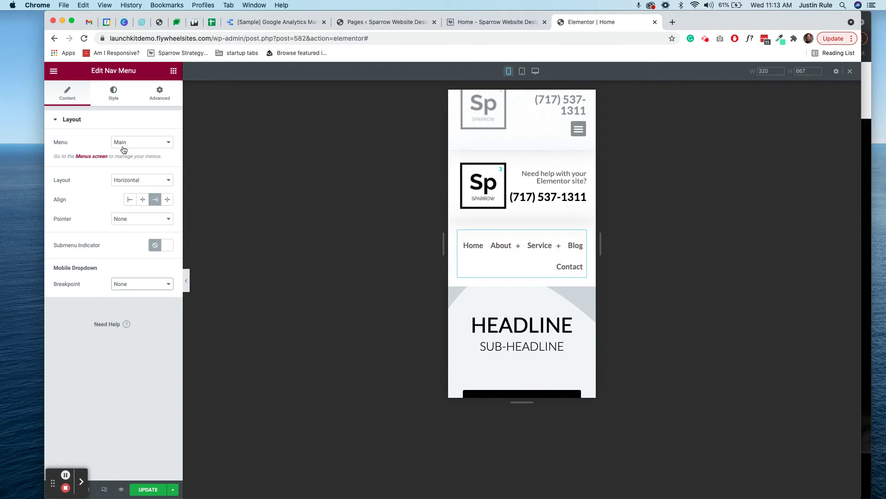
left_click(137, 146)
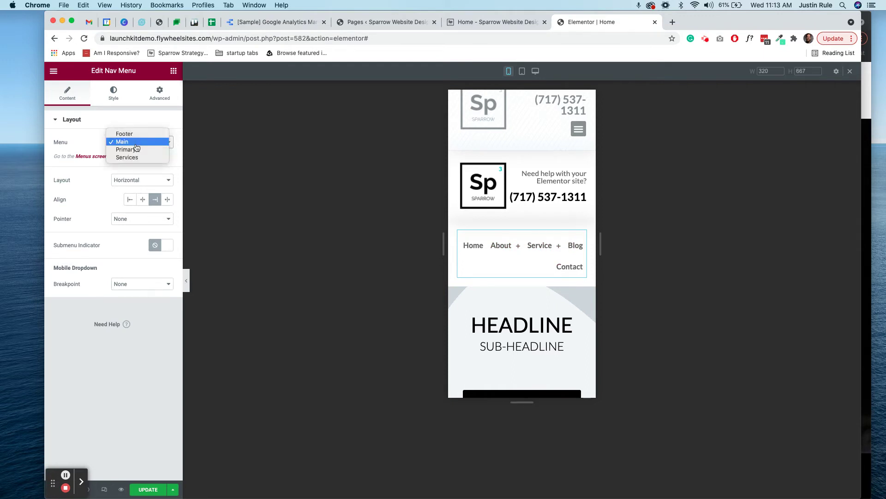
left_click(139, 146)
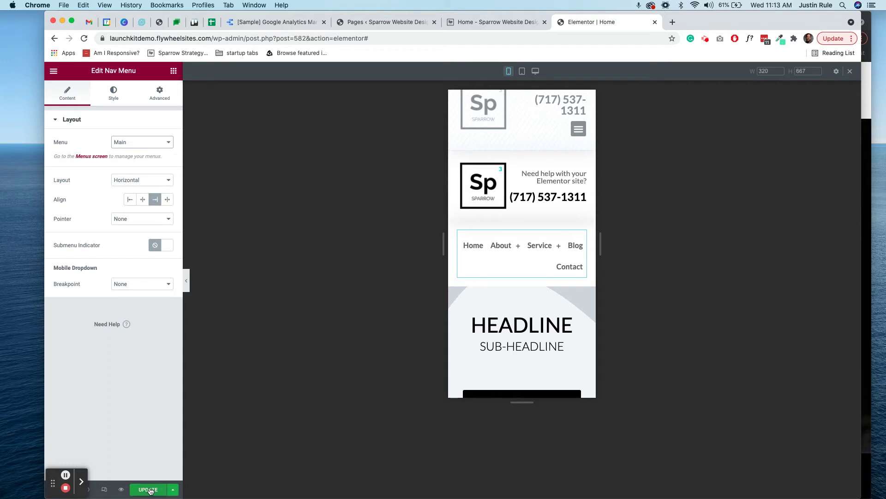
left_click(376, 24)
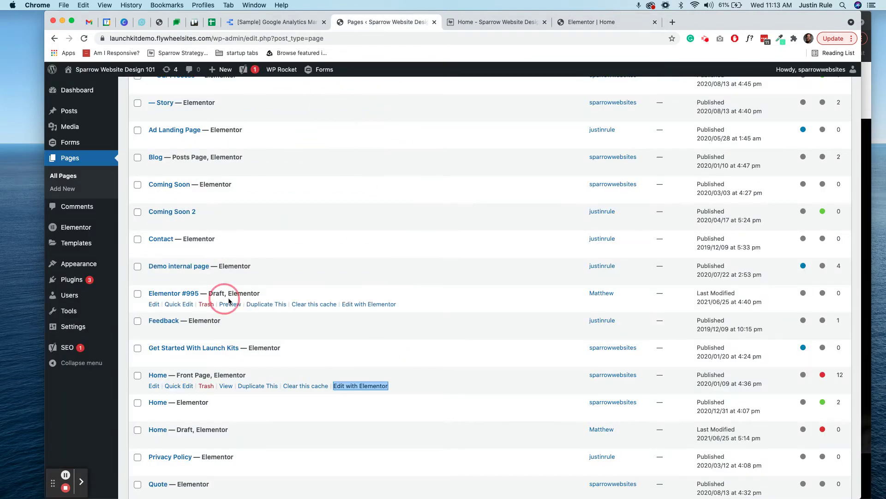
Create a new menu named Mobile under Appearance > Menus.
mouse_move(86, 269)
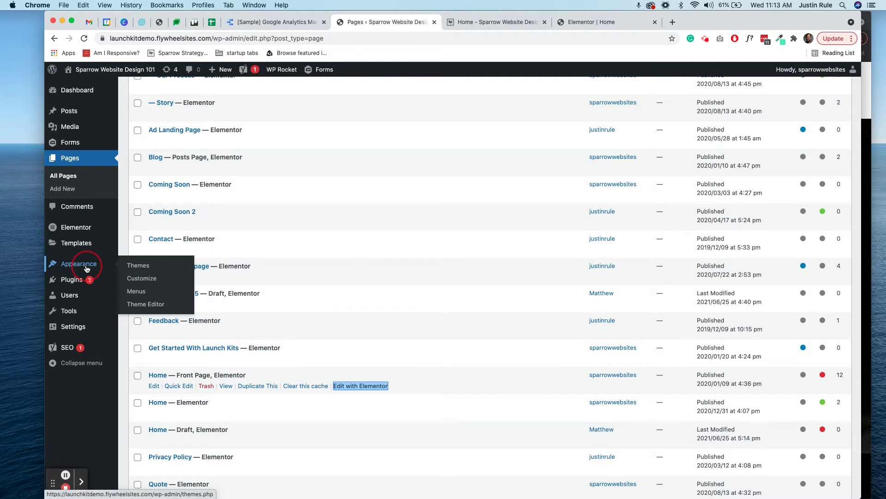
left_click(142, 294)
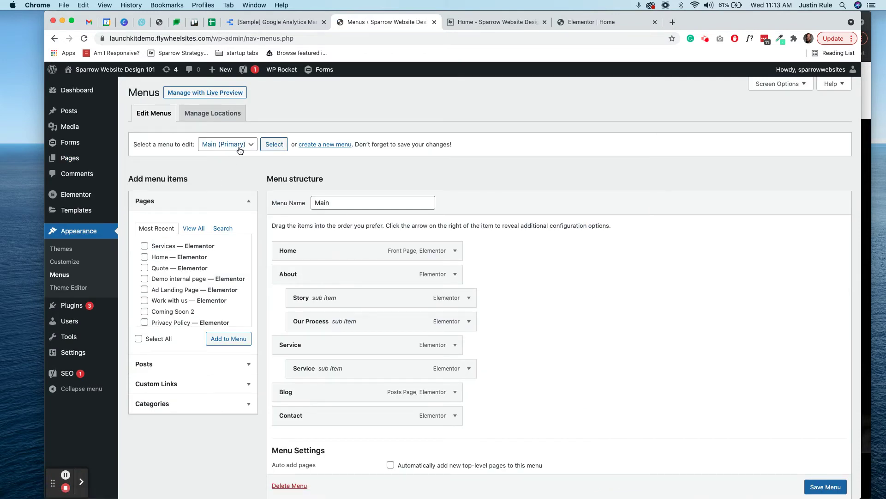
left_click(318, 145)
left_click(319, 204)
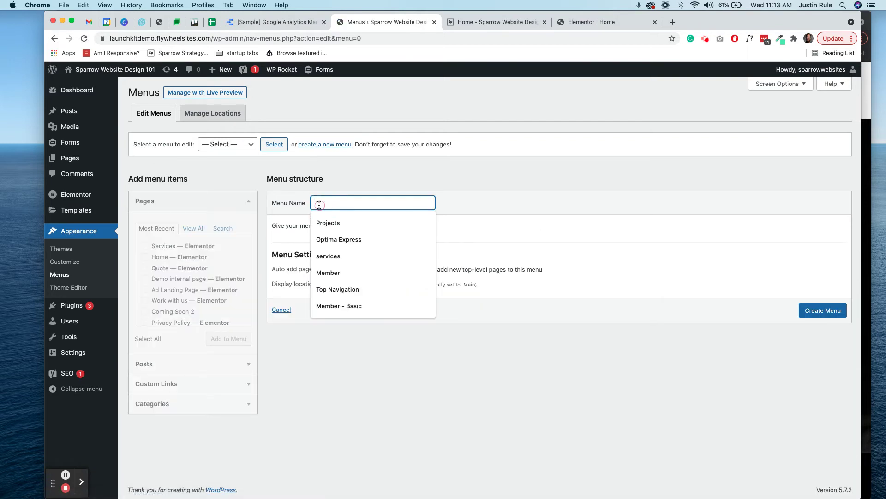
type("Mobile")
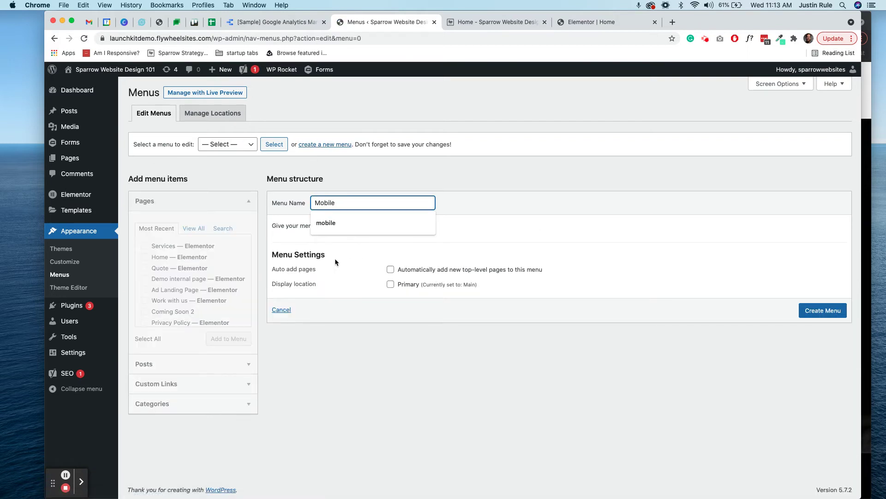
left_click(341, 259)
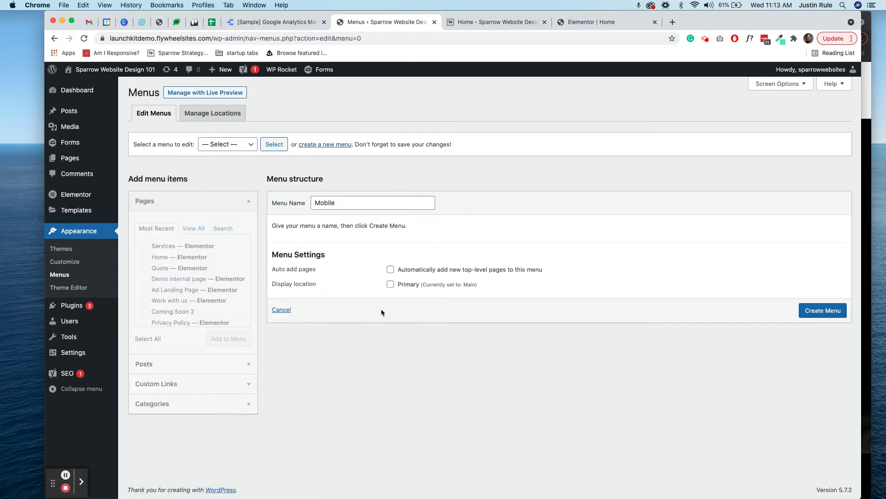
left_click(827, 310)
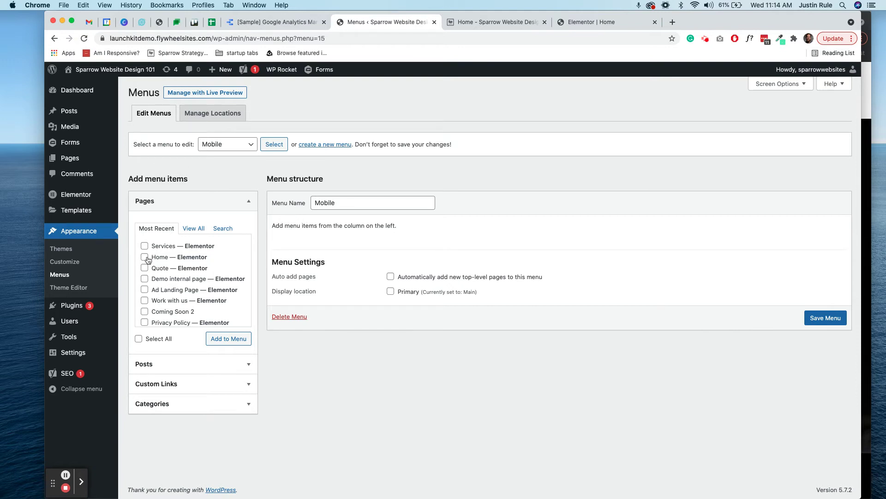
left_click(194, 228)
Tick About, Services, Quote and Contact in the pages list and add them to the Mobile menu.
scroll(153, 315, "down", 5)
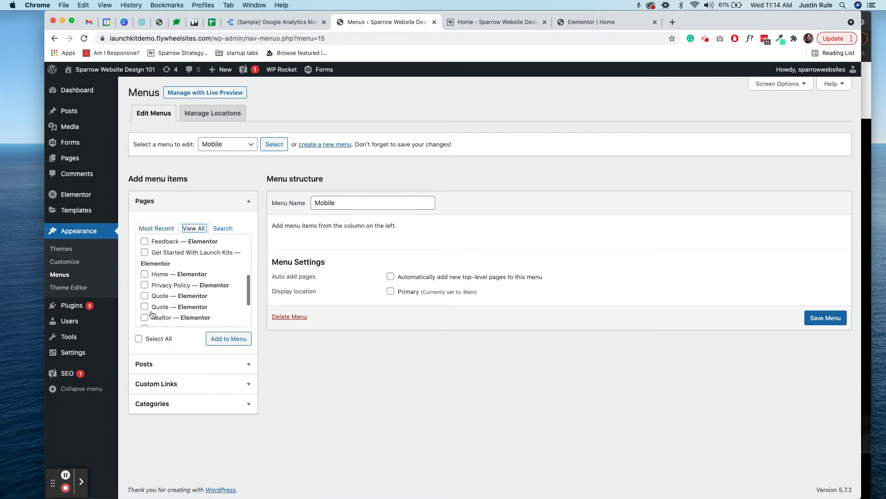
scroll(152, 314, "up", 6)
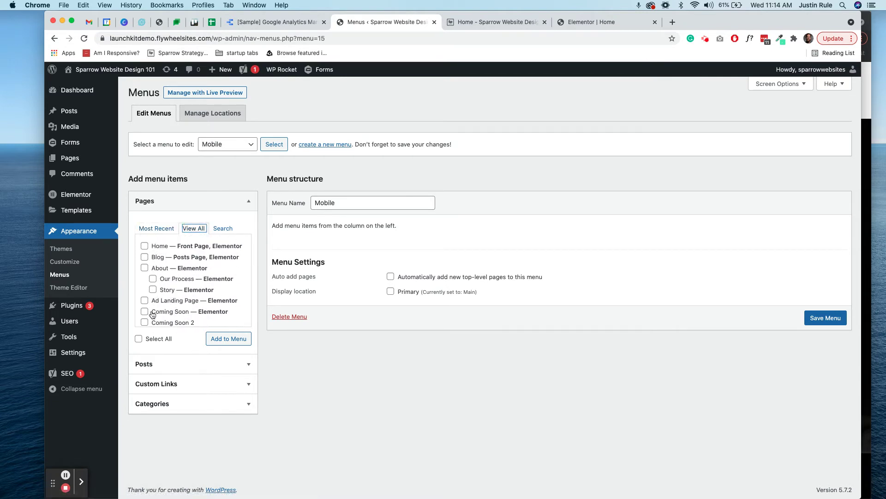
left_click(145, 246)
left_click(144, 246)
left_click(144, 268)
scroll(146, 313, "down", 3)
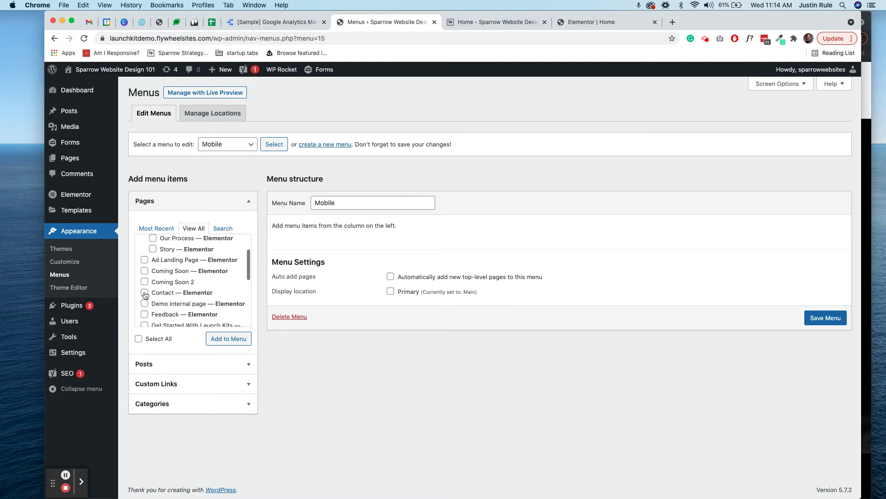
scroll(149, 305, "down", 8)
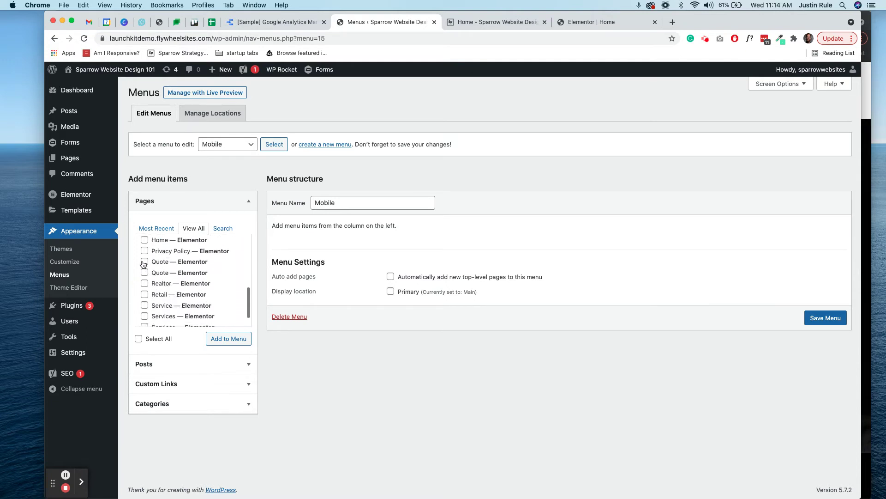
scroll(145, 308, "down", 1)
left_click(145, 293)
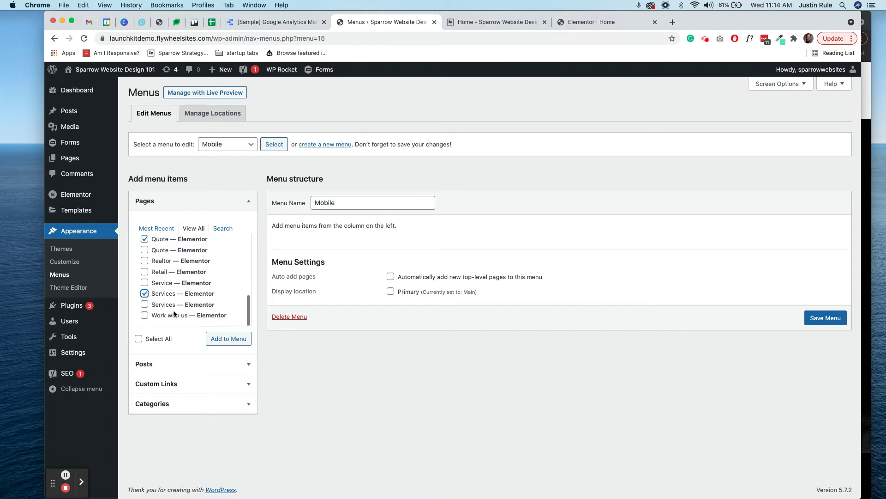
left_click(225, 339)
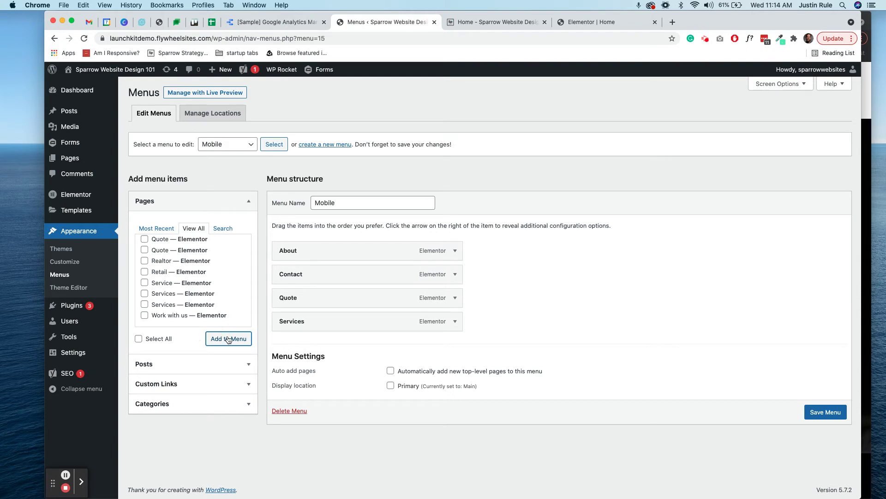
Reorder the items to About, Services, Quote, Contact and save the Mobile menu.
left_click_drag(307, 275, 302, 327)
left_click_drag(305, 272, 301, 295)
left_click(816, 411)
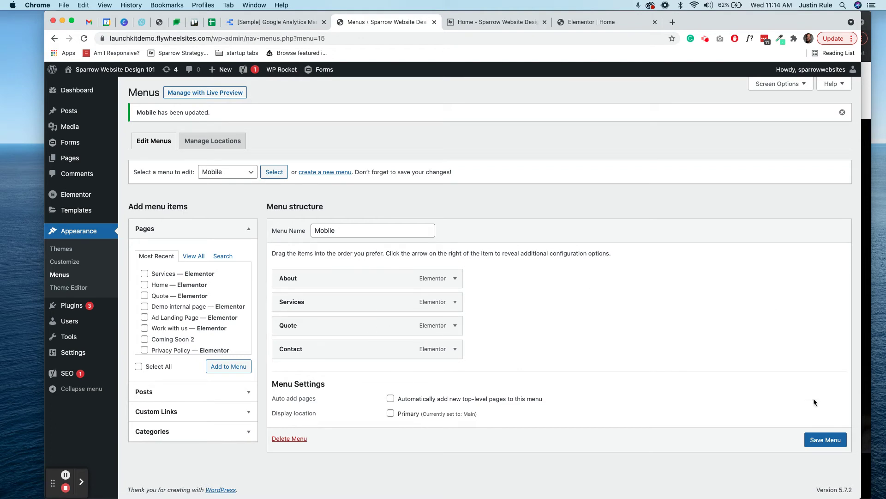
left_click(571, 26)
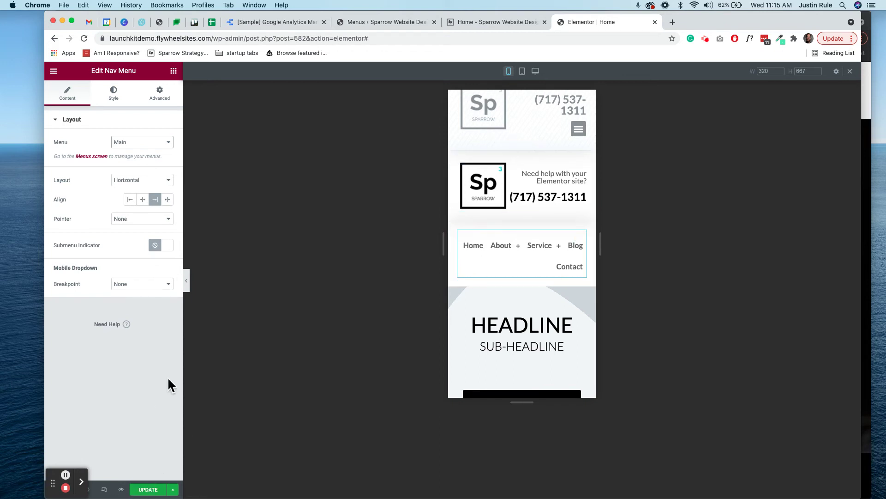
Leave the nav widget's menu unchanged, save the home page with UPDATE, reload the editor and return to mobile preview.
left_click(136, 144)
left_click(136, 143)
left_click(140, 489)
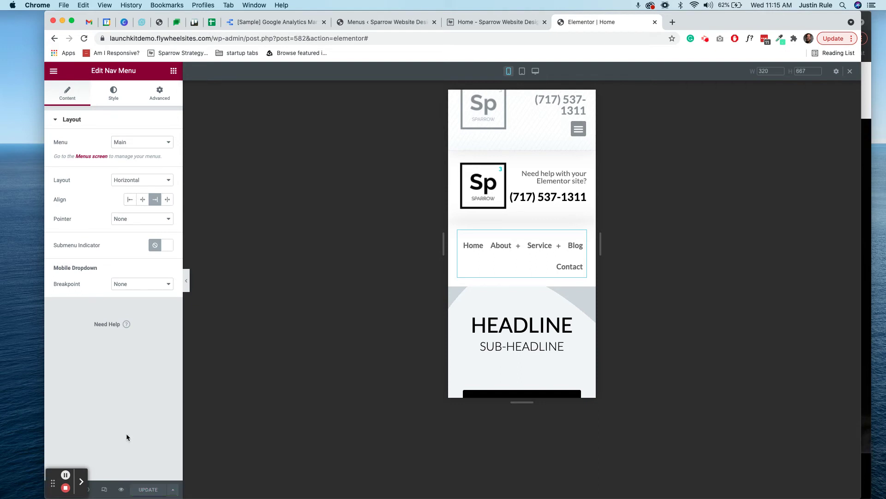
left_click(85, 40)
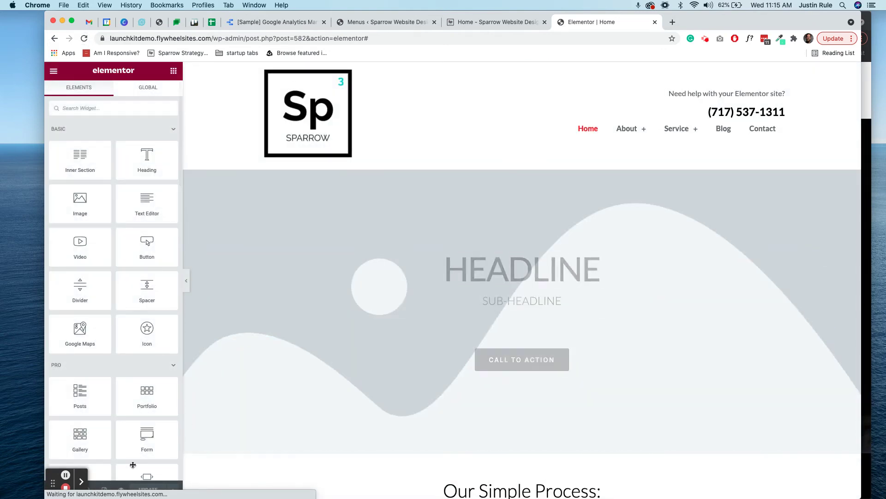
left_click(107, 489)
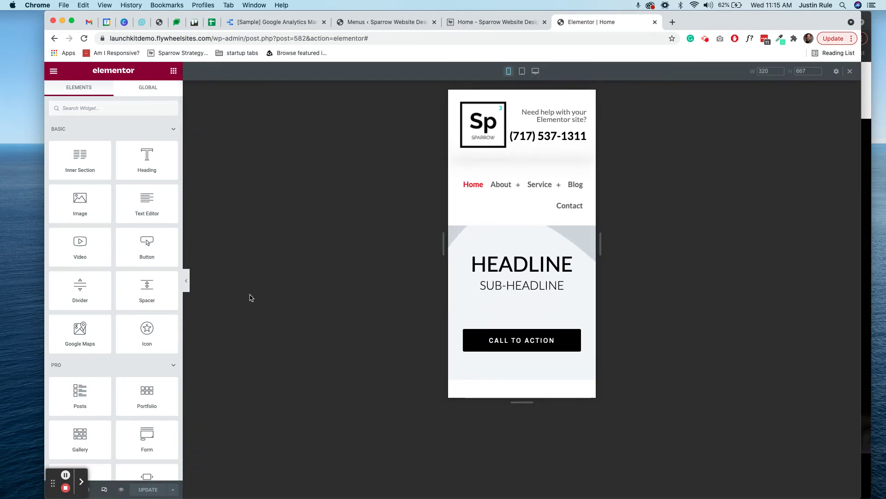
In the mobile header, switch the nav widget's menu to Mobile (About, Services, Quote, Contact).
left_click(105, 490)
left_click(517, 70)
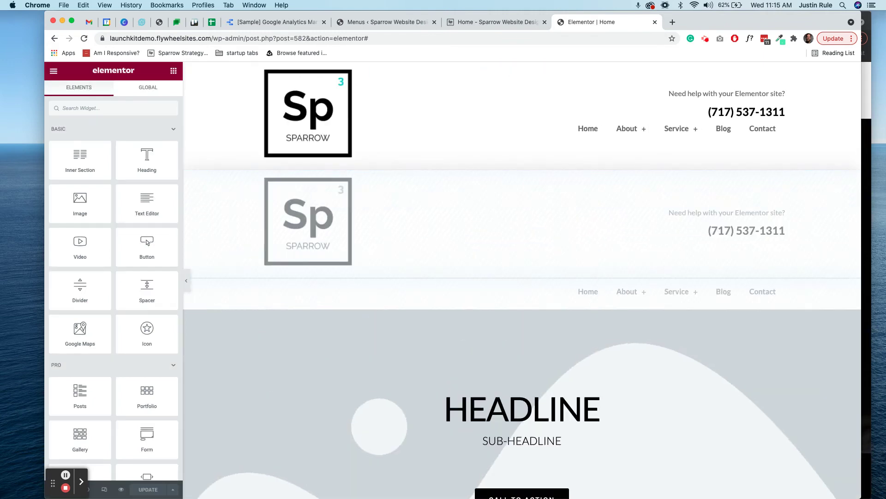
left_click(104, 490)
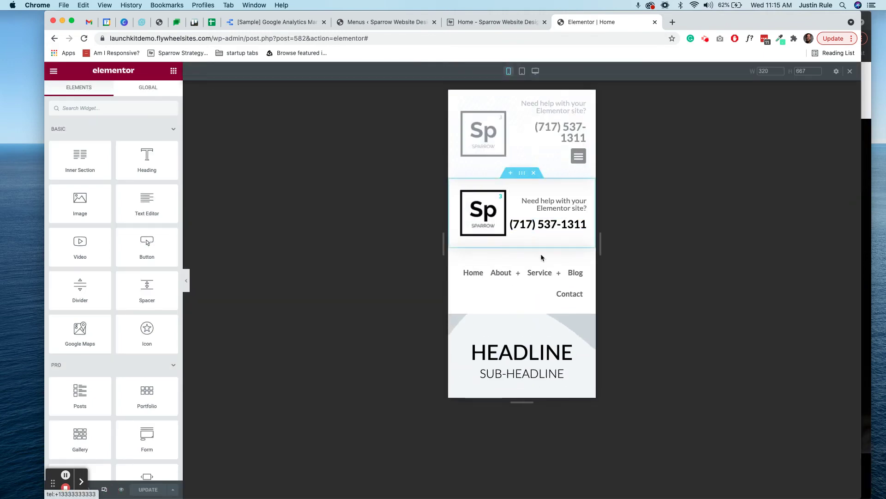
left_click(520, 289)
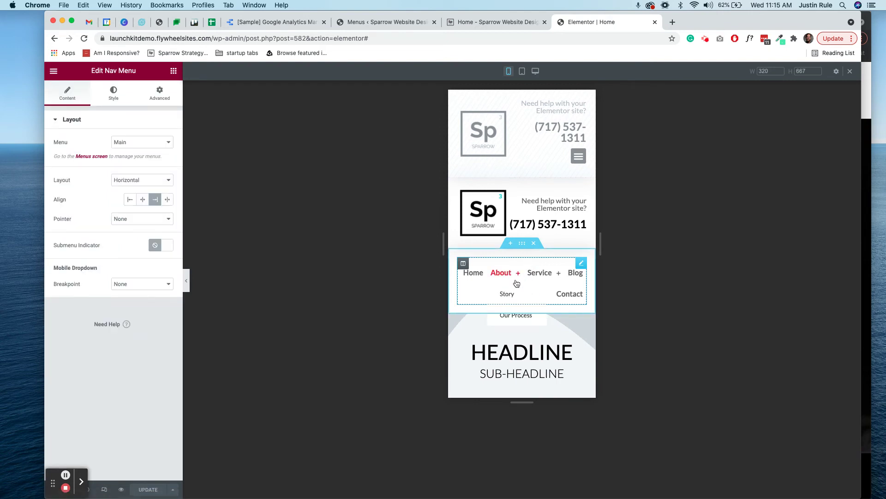
left_click(151, 146)
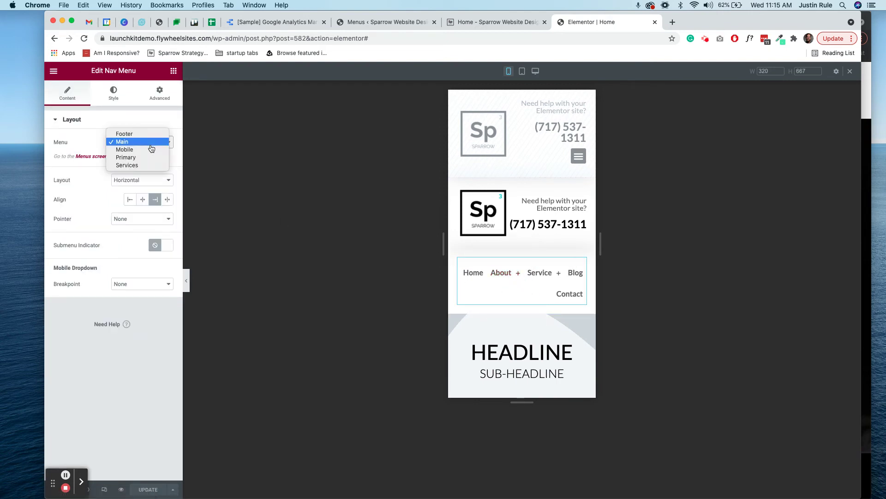
left_click(151, 149)
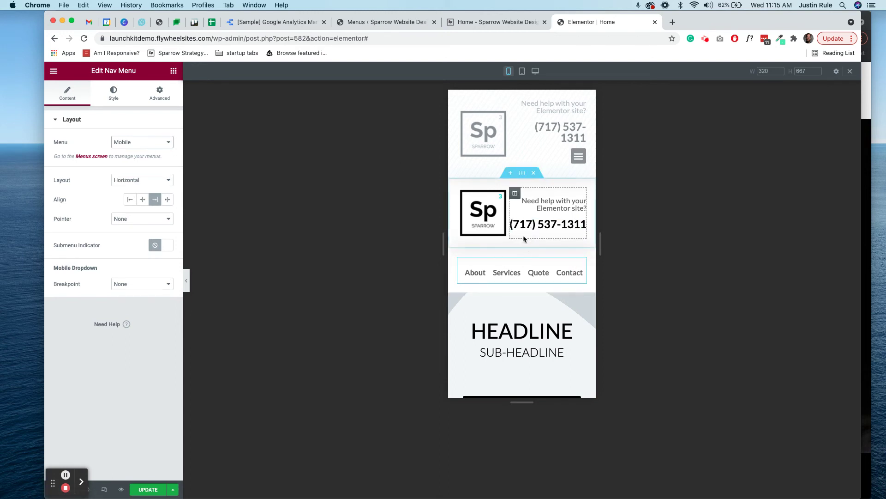
Open the nav section's Edit Section settings on the Advanced tab.
right_click(456, 252)
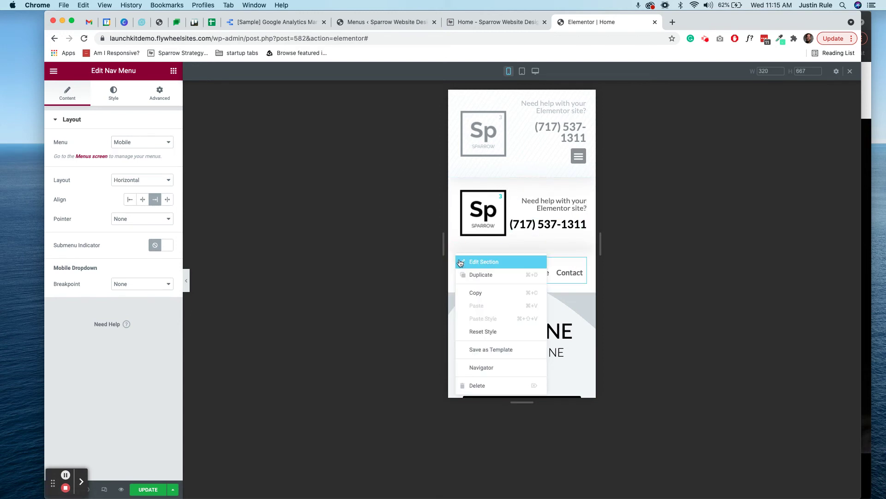
left_click(462, 259)
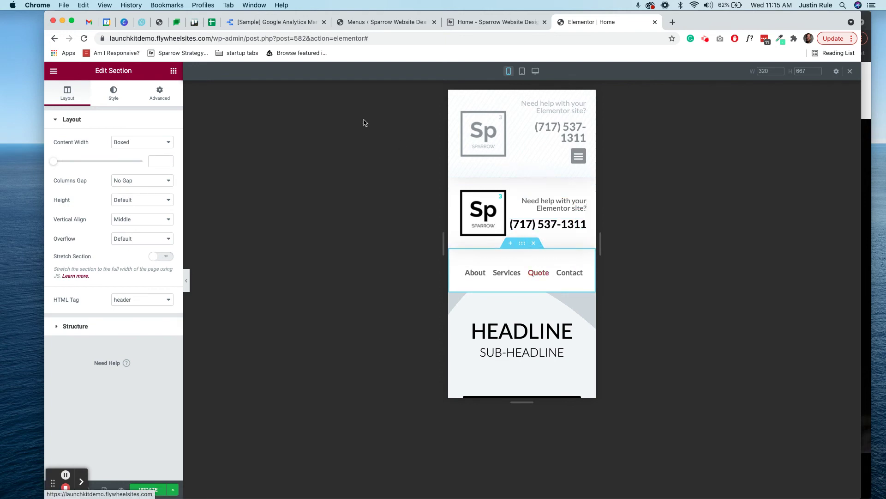
left_click(162, 96)
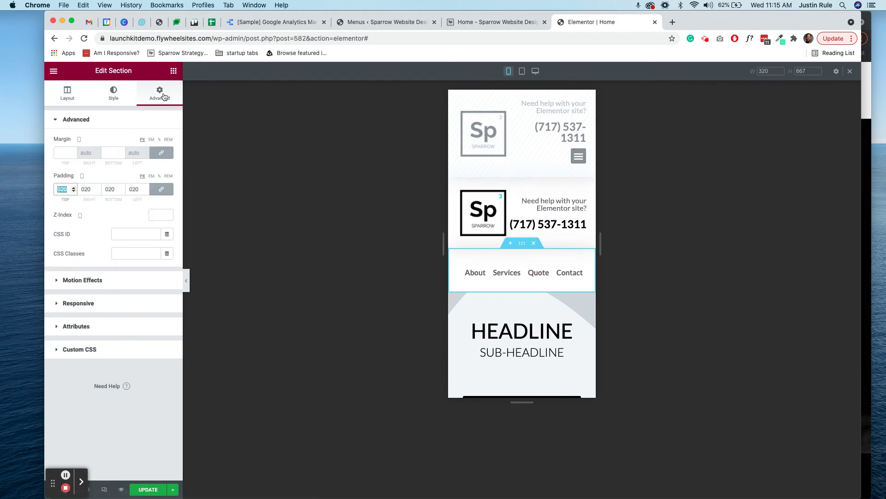
Unlink the nav section's padding and set Padding Top to 0.
left_click(161, 191)
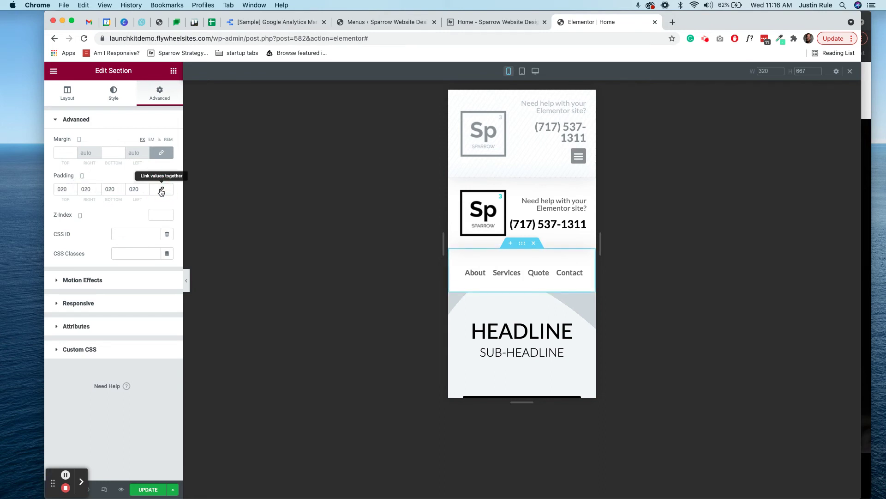
double_click(65, 189)
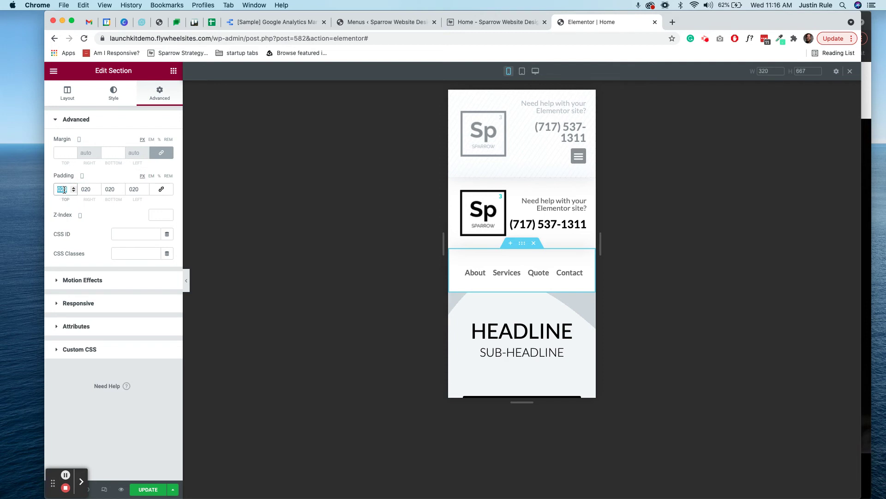
type("0")
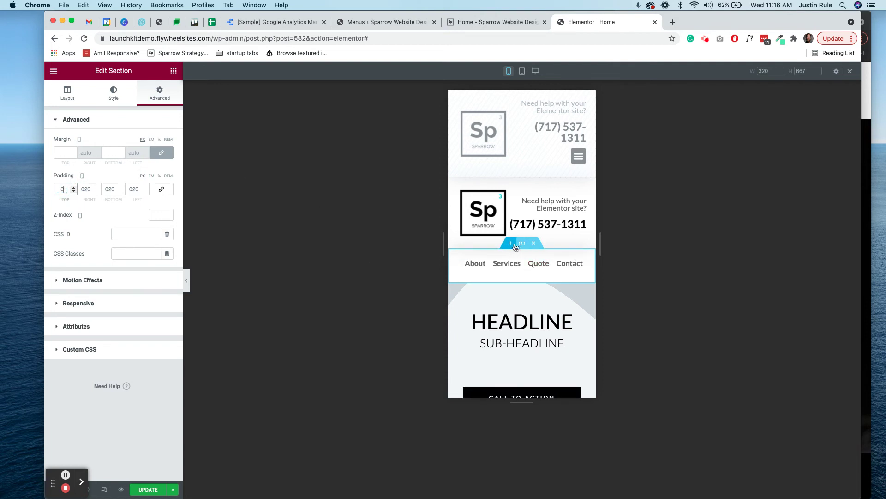
Set the logo-and-phone section's bottom padding to 0 with the padding sides unlinked.
right_click(454, 207)
left_click(463, 213)
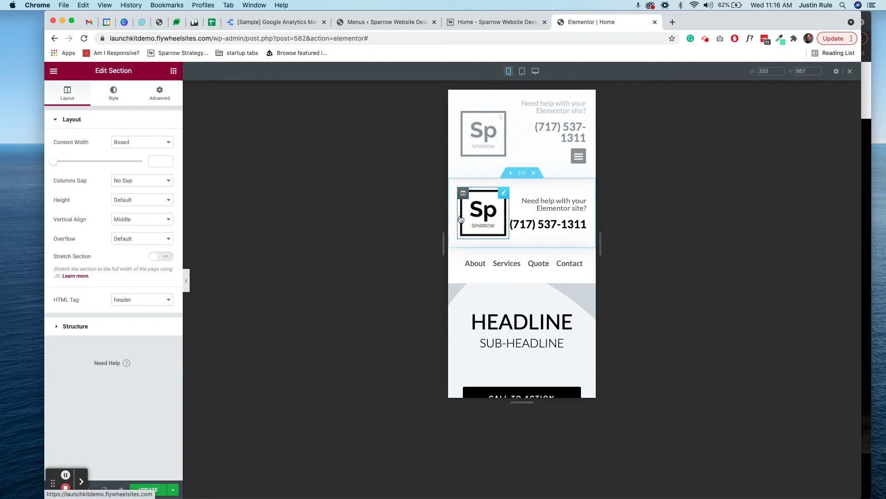
left_click(159, 99)
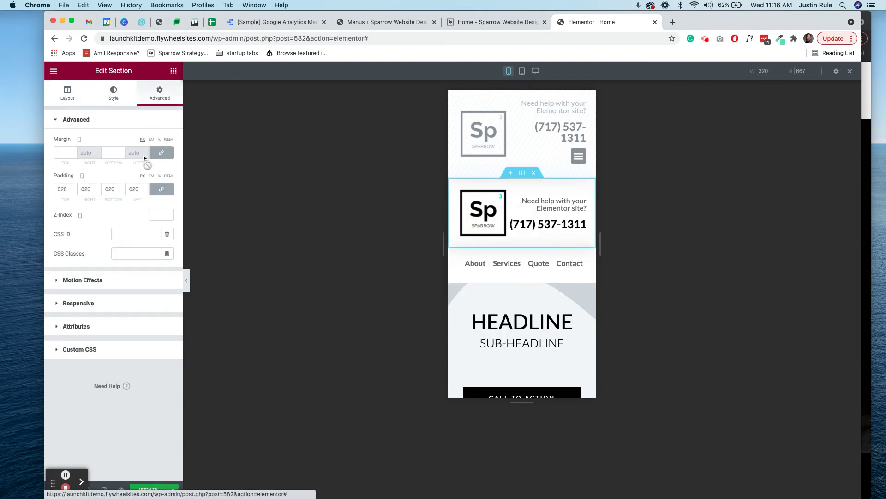
left_click(159, 193)
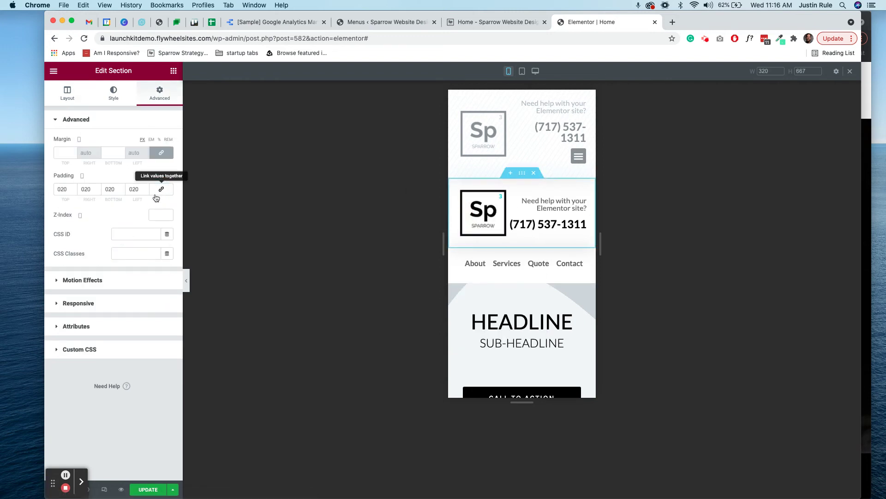
double_click(108, 190)
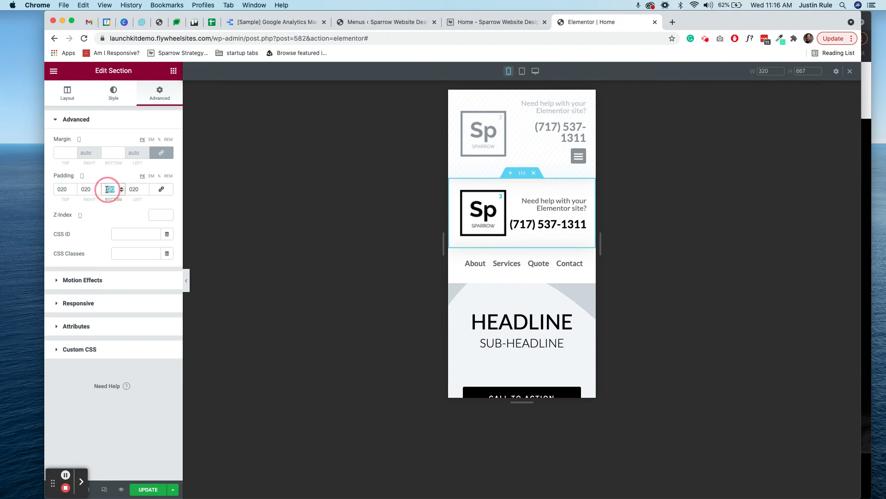
type("0")
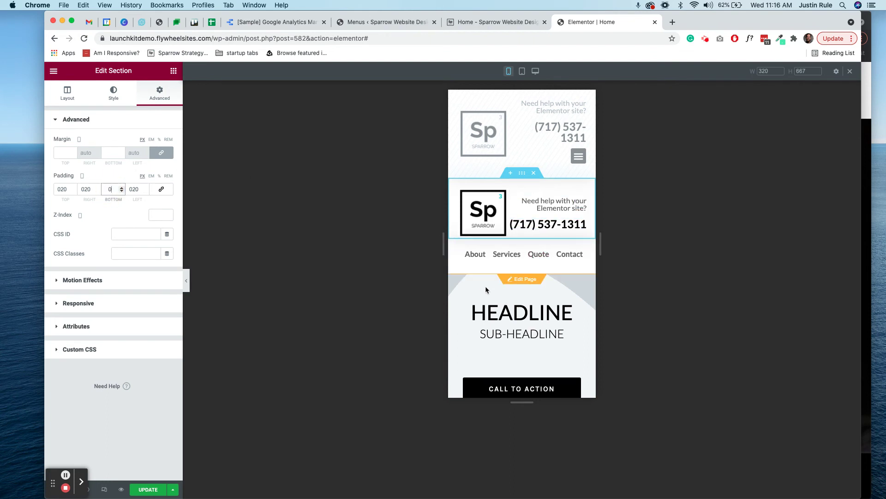
scroll(486, 287, "down", 5)
scroll(486, 286, "up", 5)
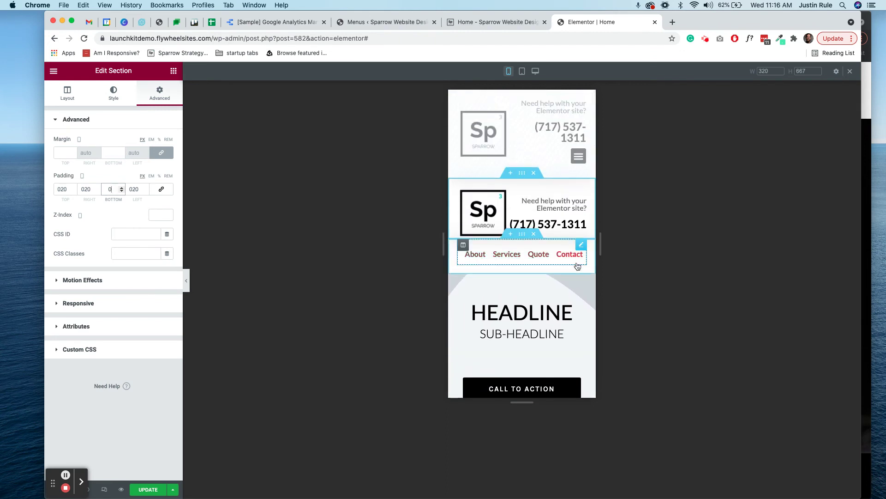
scroll(522, 322, "down", 1)
Step the mobile preview width up from 320 to 340 px.
scroll(522, 322, "down", 3)
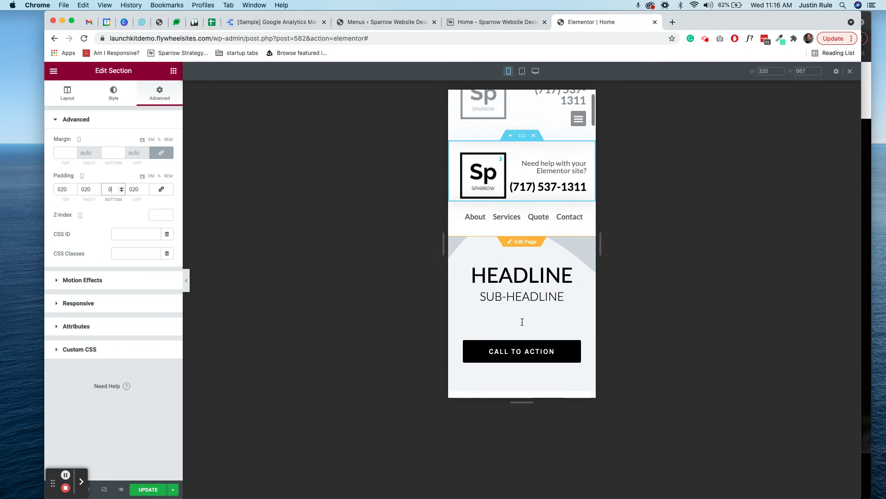
scroll(522, 321, "up", 3)
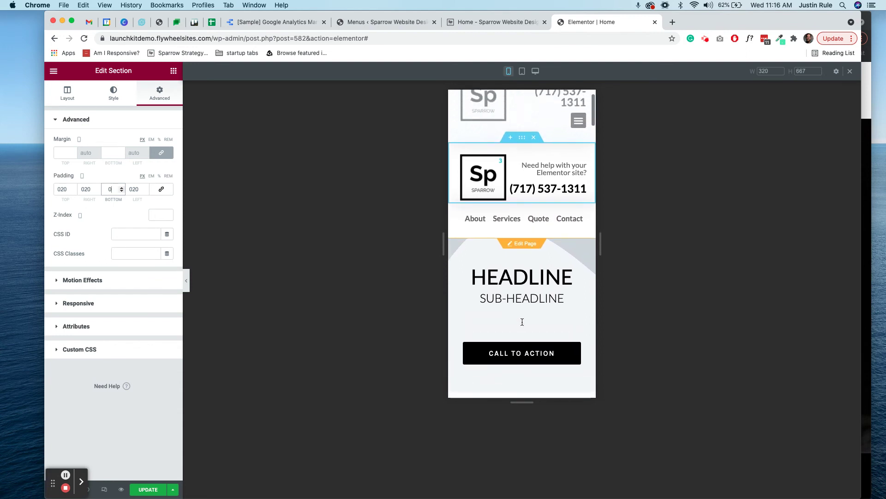
left_click(780, 69)
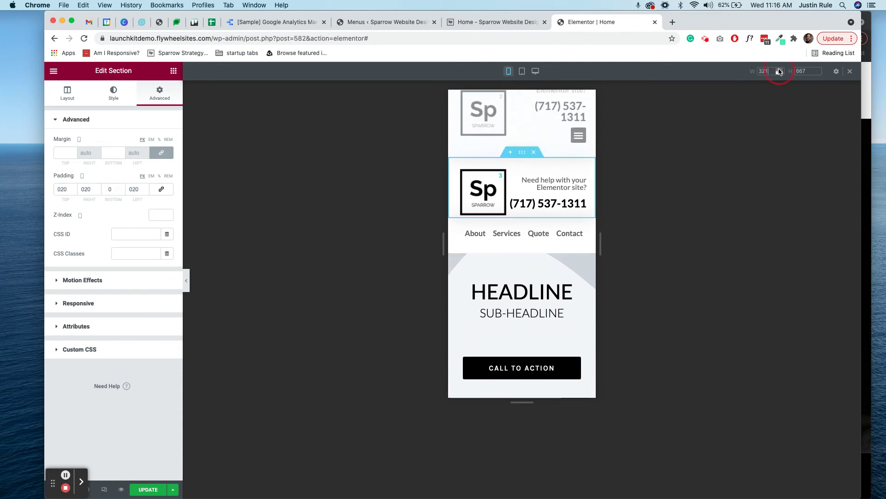
left_click(779, 69)
left_click(780, 69)
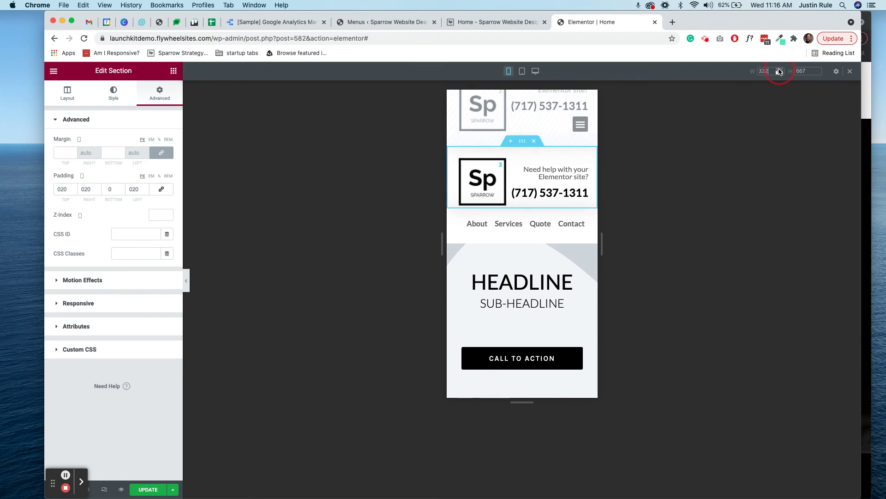
left_click(780, 69)
left_click(780, 69)
left_click(779, 69)
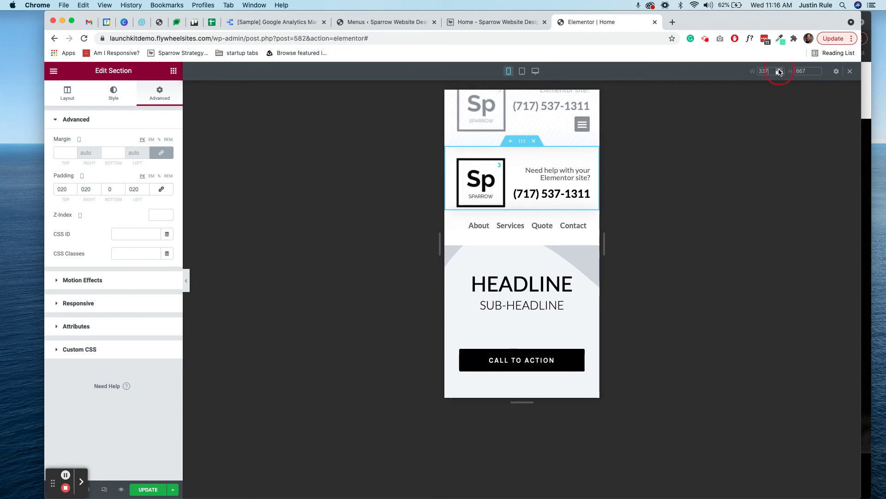
left_click(779, 70)
left_click(780, 70)
left_click(779, 70)
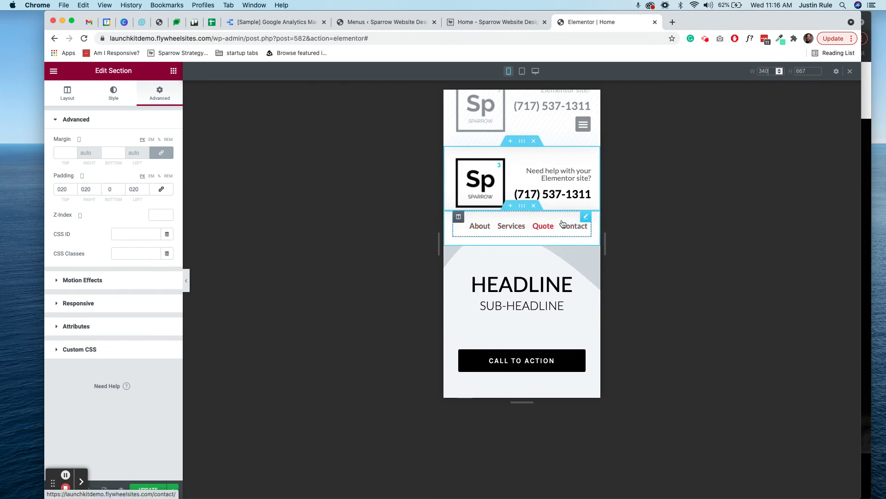
right_click(587, 223)
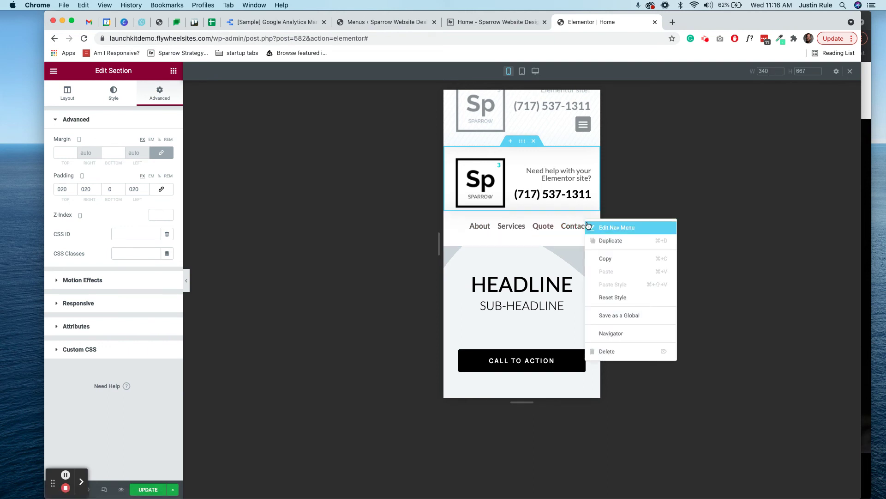
Change the nav menu's Layout Align from Center to Stretch so the four items span the header.
left_click(616, 227)
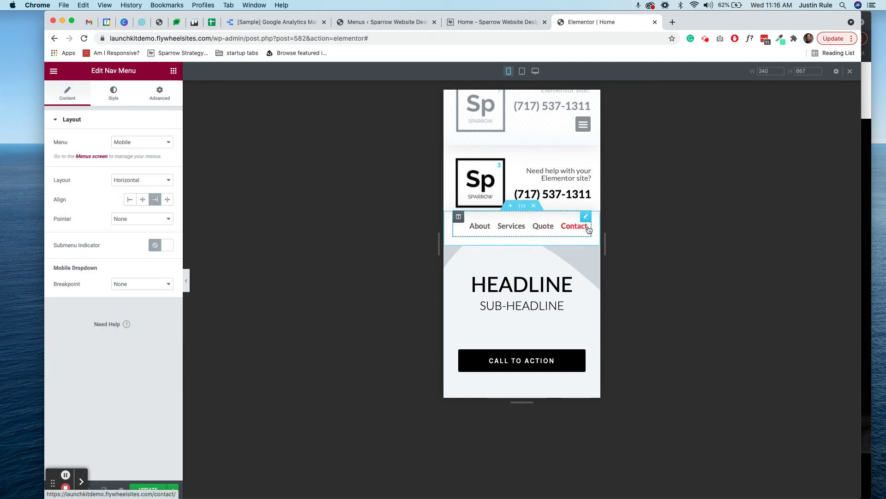
left_click(143, 200)
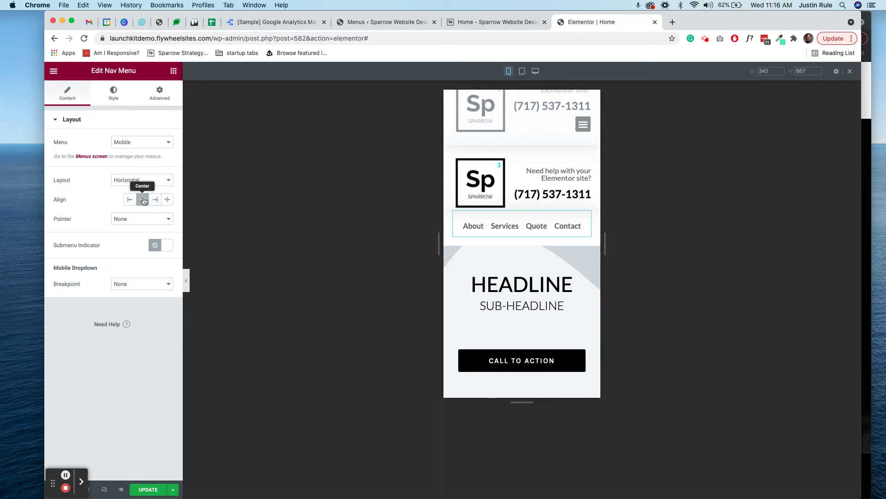
left_click(168, 200)
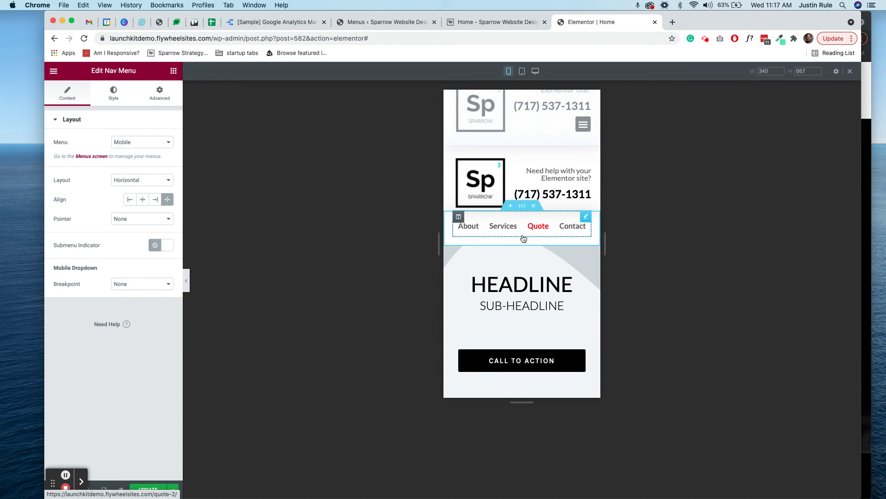
scroll(524, 238, "down", 1)
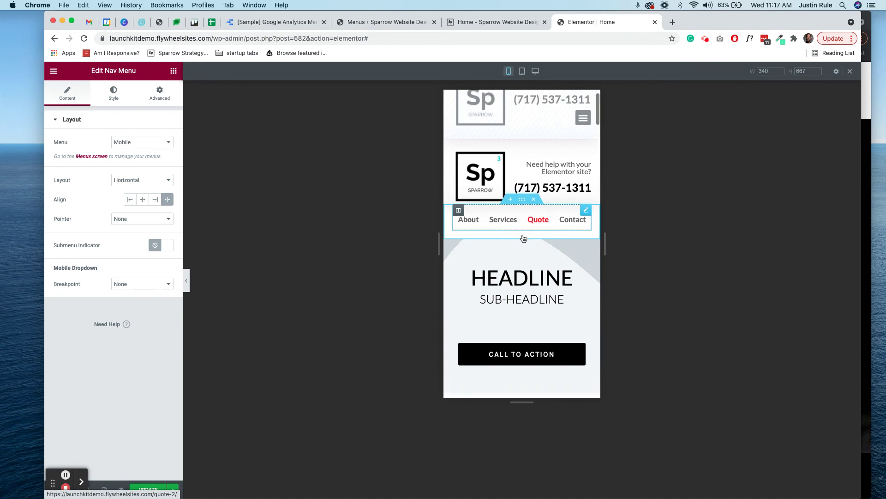
scroll(523, 238, "down", 5)
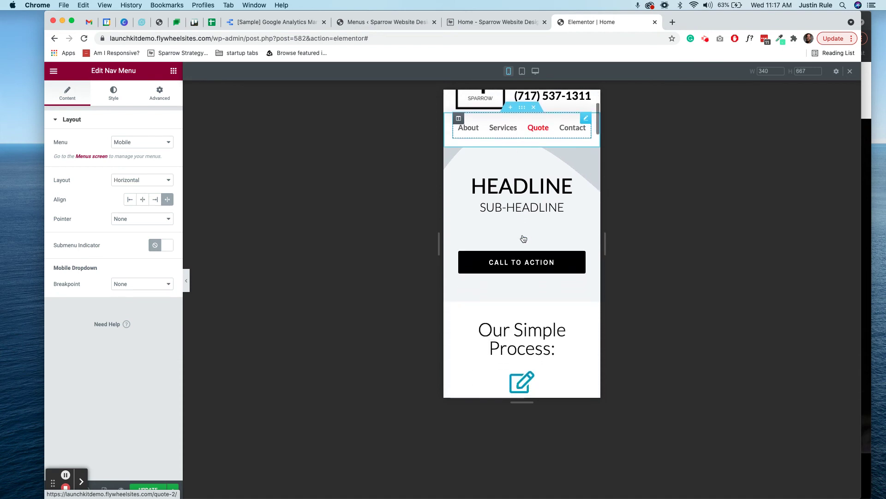
scroll(524, 239, "up", 3)
scroll(524, 238, "down", 3)
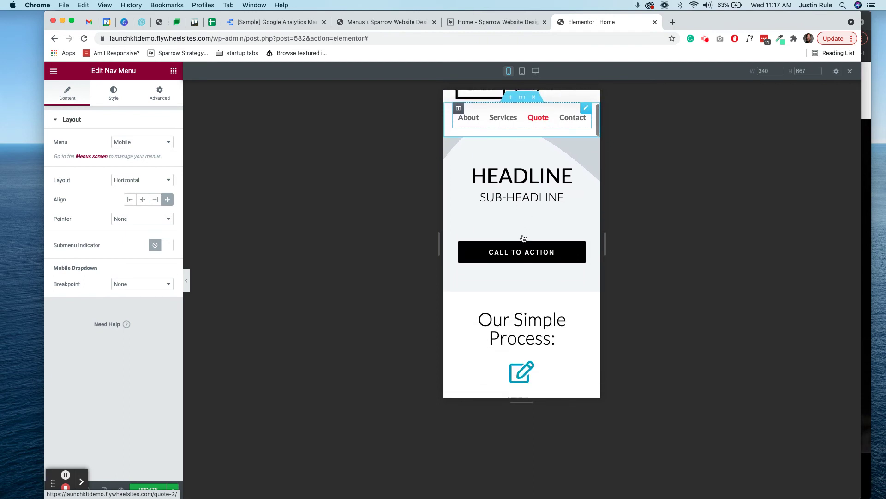
scroll(524, 238, "up", 1)
scroll(523, 238, "up", 7)
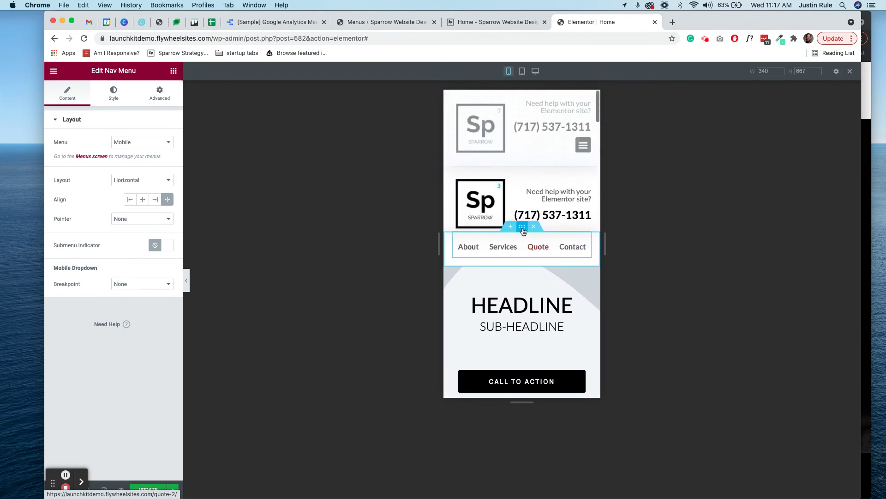
Turn on Sticky for the menu section under Motion Effects, initially set to Bottom.
right_click(523, 228)
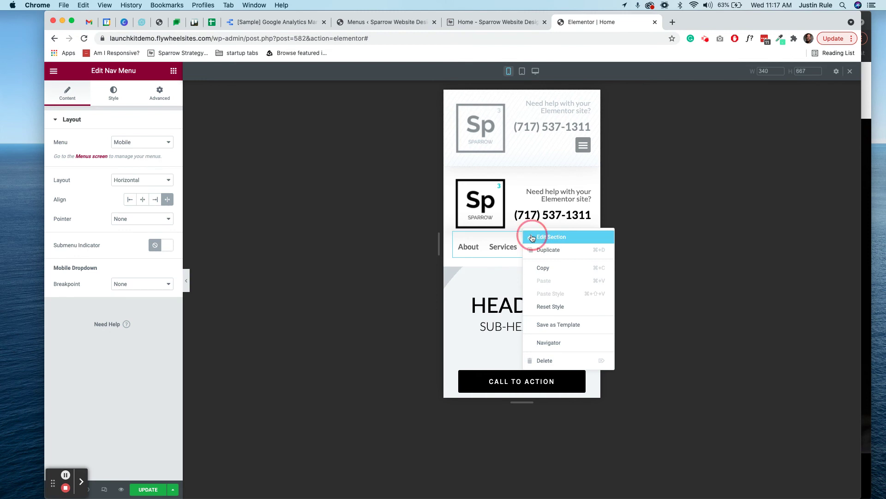
left_click(532, 237)
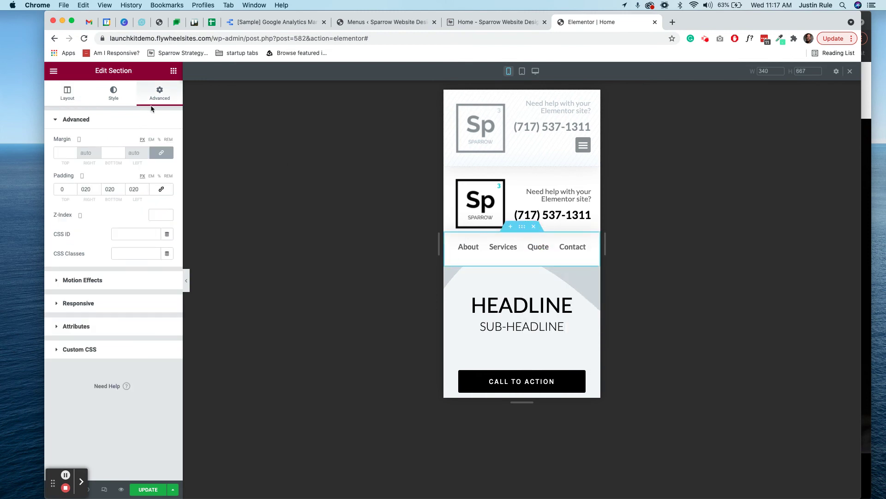
left_click(123, 279)
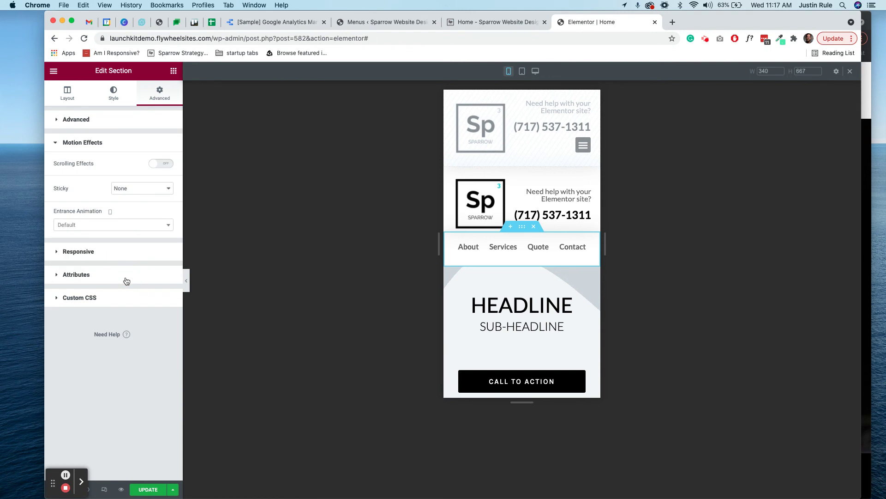
left_click(133, 191)
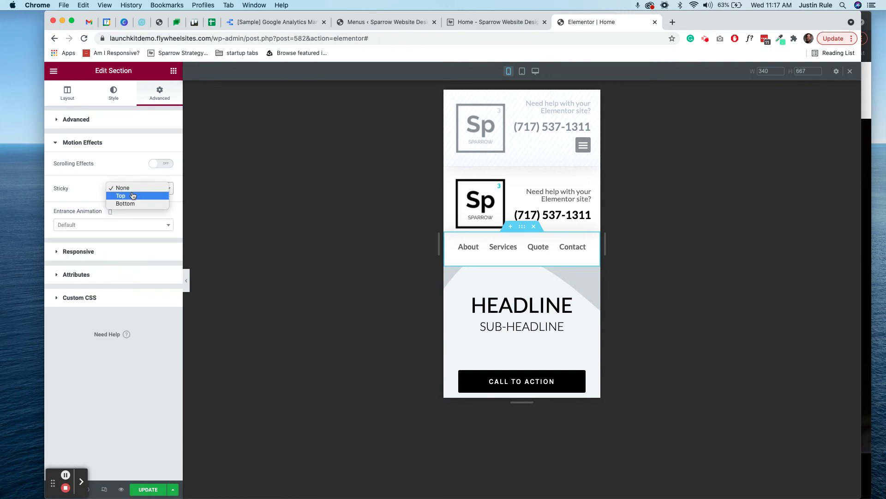
left_click(132, 203)
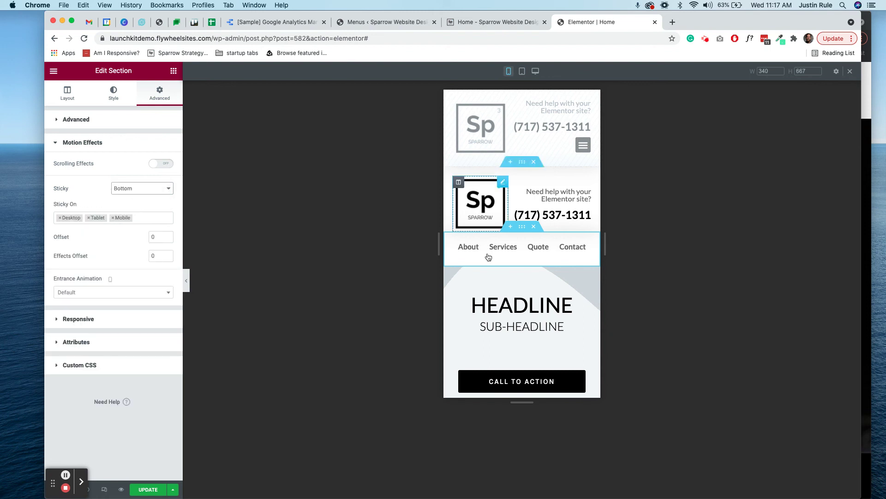
scroll(491, 266, "down", 3)
scroll(489, 266, "down", 5)
scroll(489, 266, "up", 10)
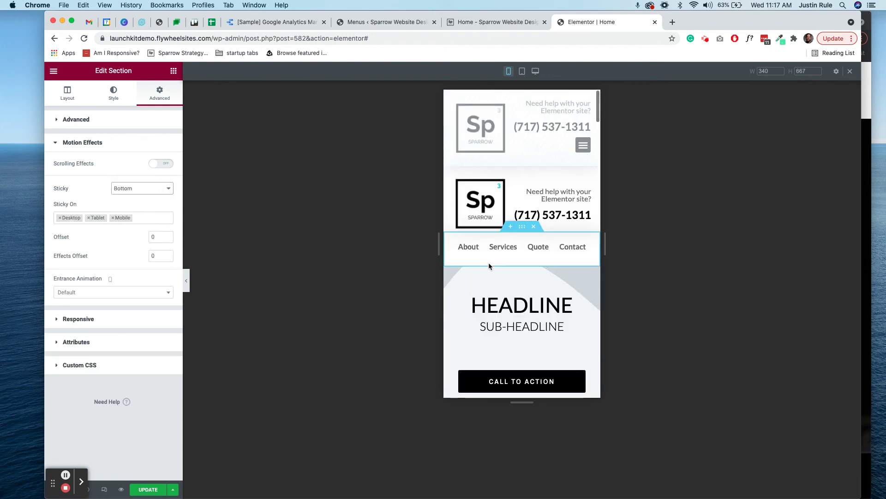
Limit Sticky On to Mobile only and change the sticky position to Top, scrolling to test.
left_click(60, 218)
left_click(59, 218)
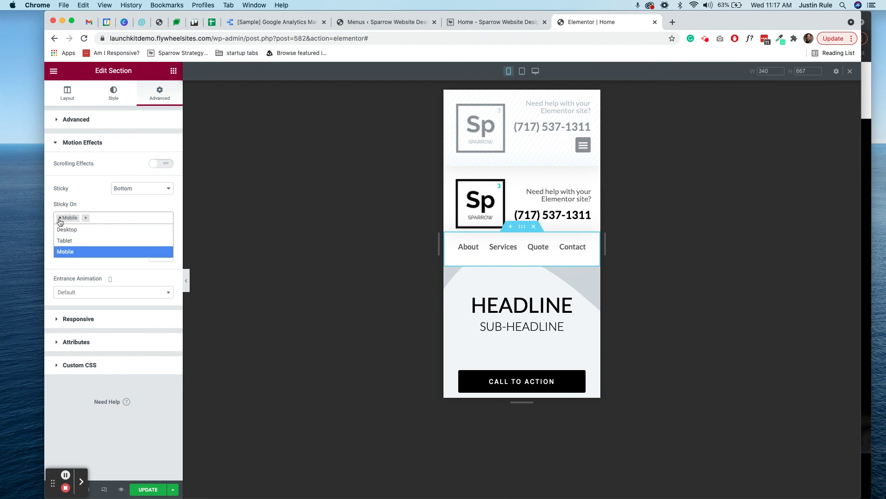
left_click(95, 196)
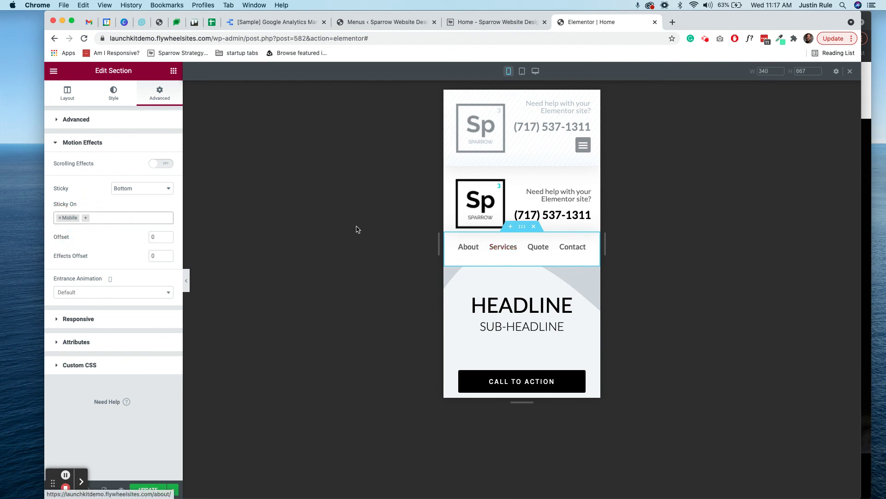
left_click(162, 193)
left_click(139, 180)
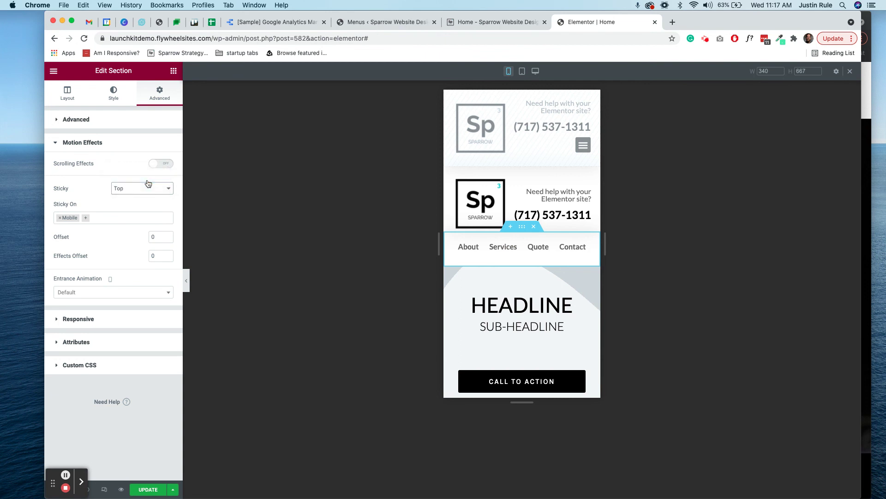
scroll(522, 320, "down", 5)
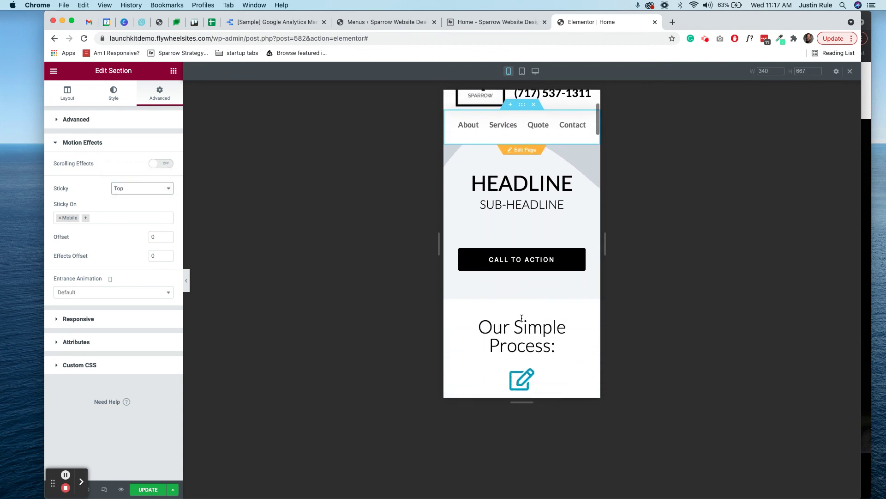
scroll(522, 318, "down", 5)
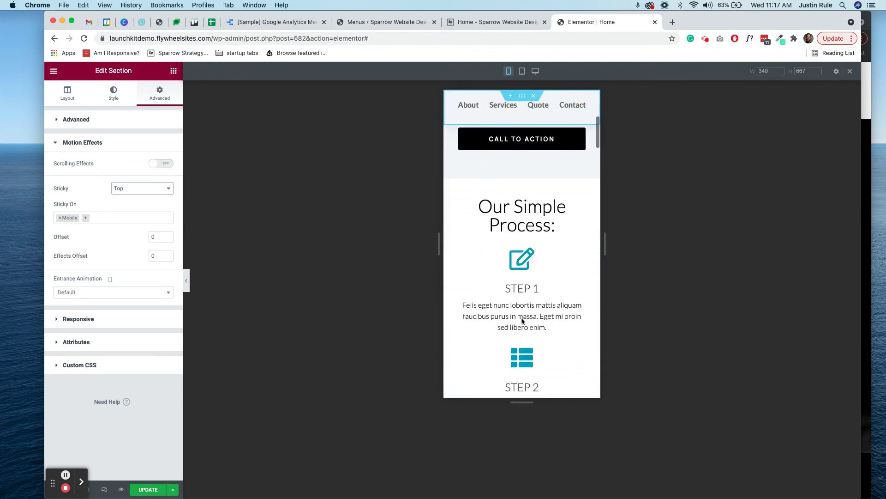
scroll(522, 319, "up", 10)
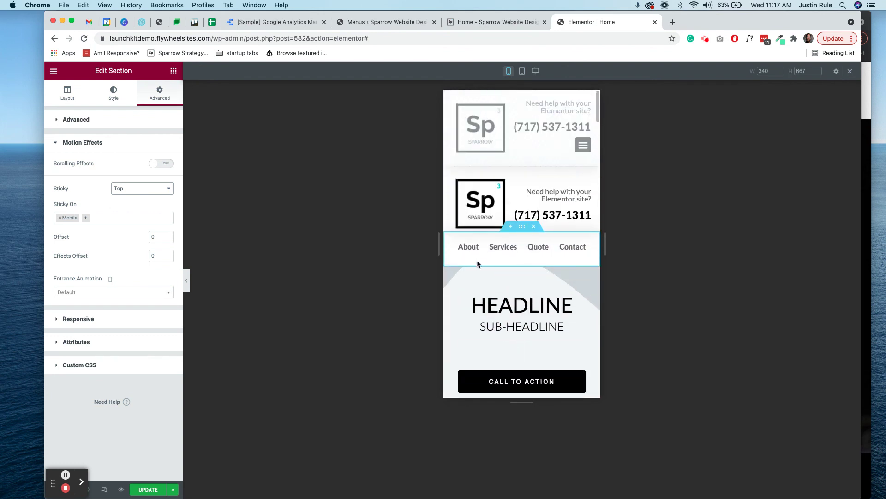
right_click(522, 227)
left_click(528, 236)
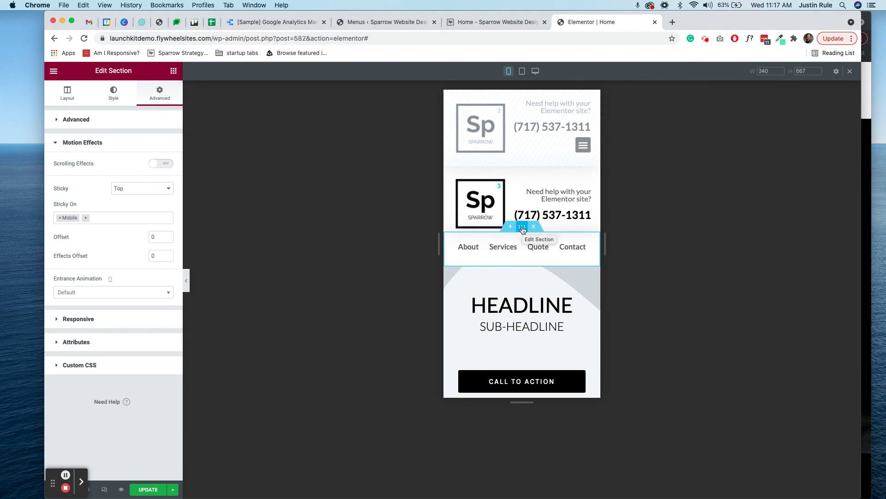
left_click(114, 94)
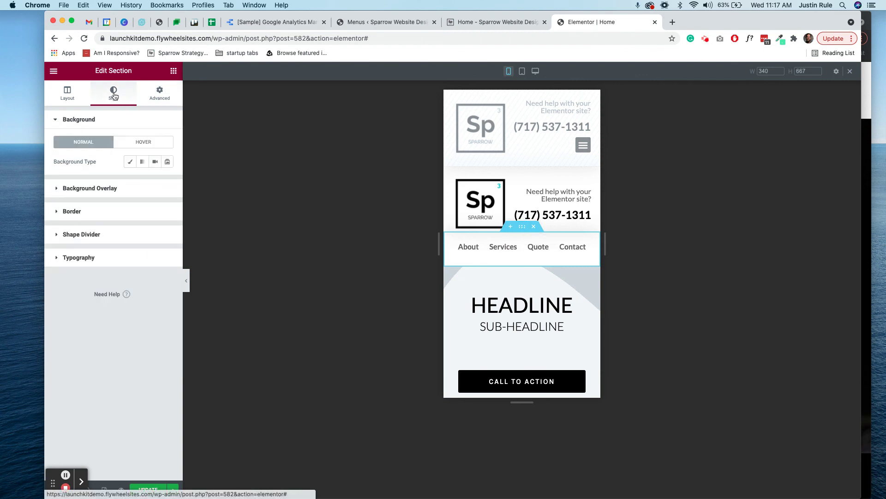
Give the menu section a Classic white background (Global Colors Saved Color #8) and save with UPDATE.
left_click(130, 162)
left_click(156, 182)
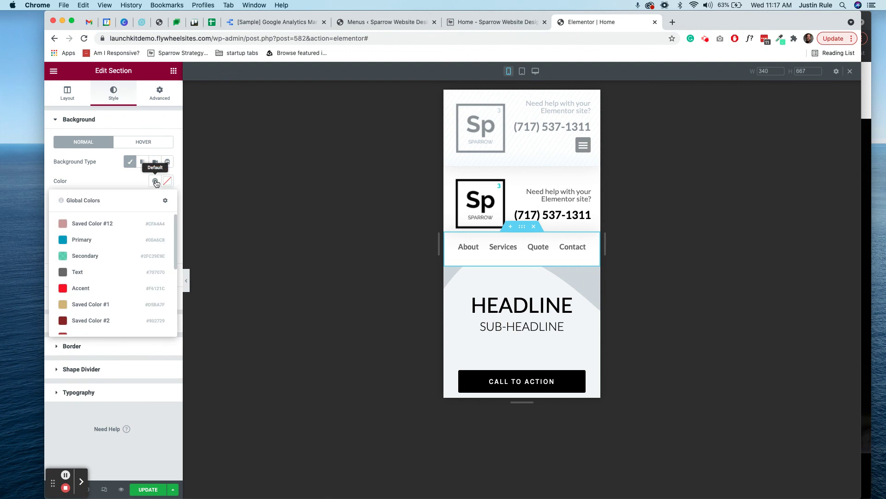
scroll(95, 295, "down", 5)
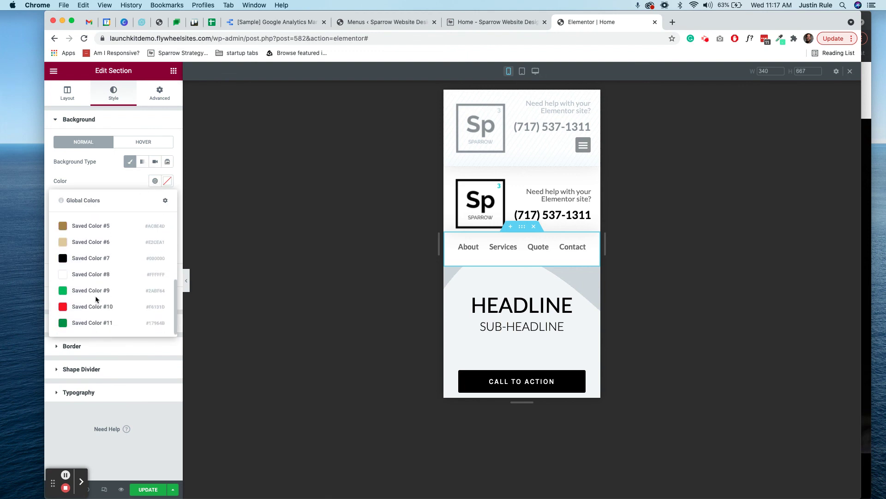
left_click(94, 274)
scroll(488, 313, "down", 3)
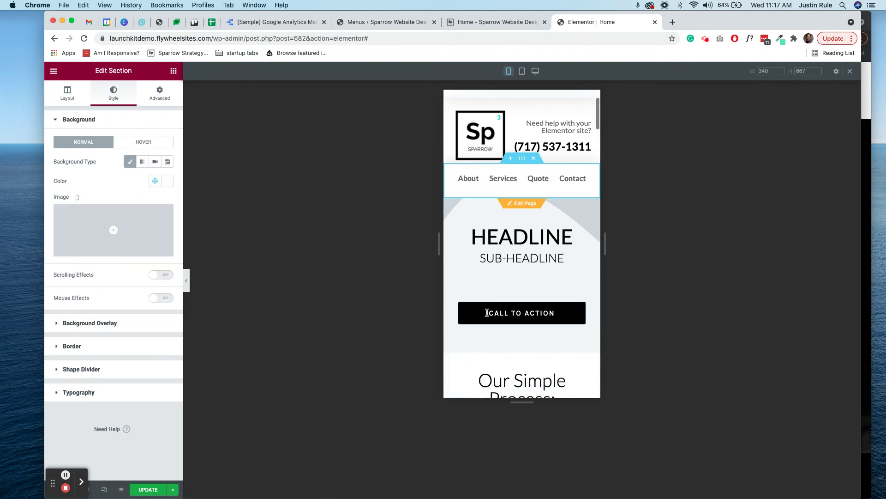
scroll(487, 313, "down", 10)
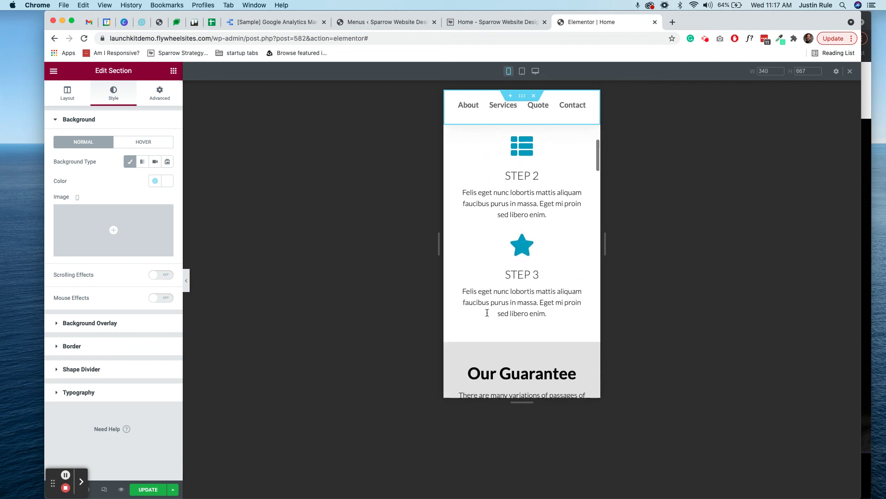
scroll(487, 312, "up", 12)
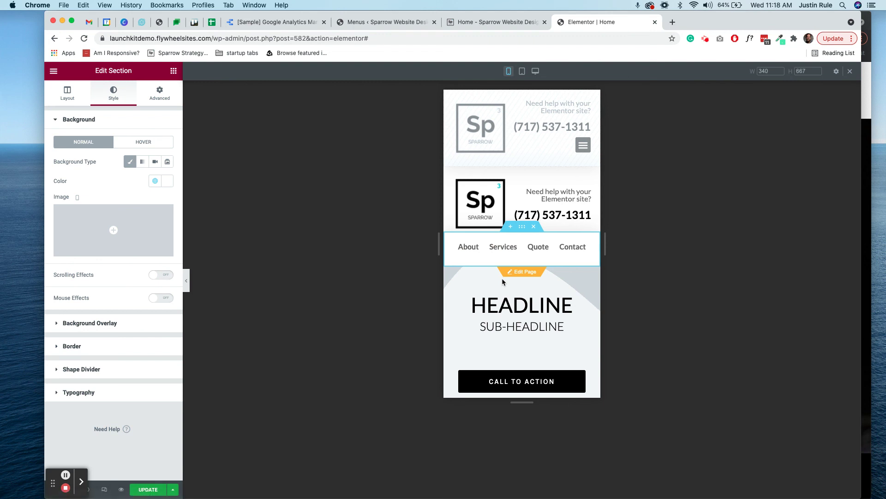
left_click(146, 491)
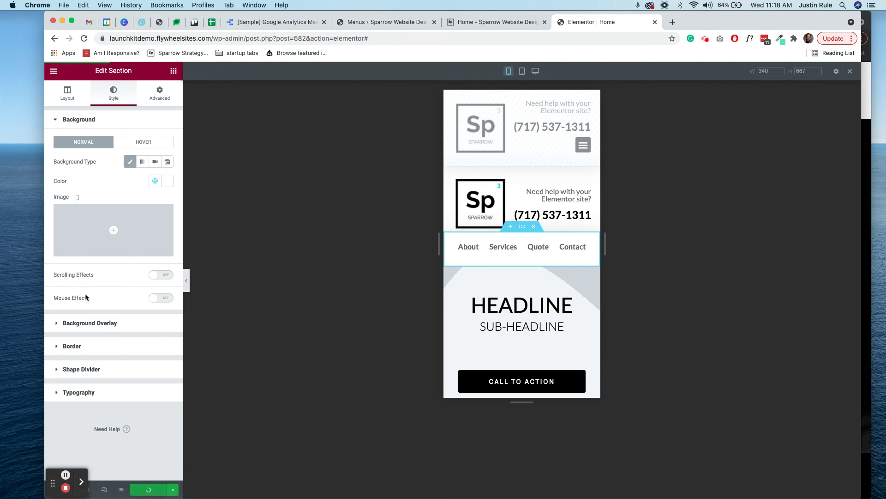
Open View Page from the editor menu, scroll the live Home page, and bring up its context menu.
left_click(54, 72)
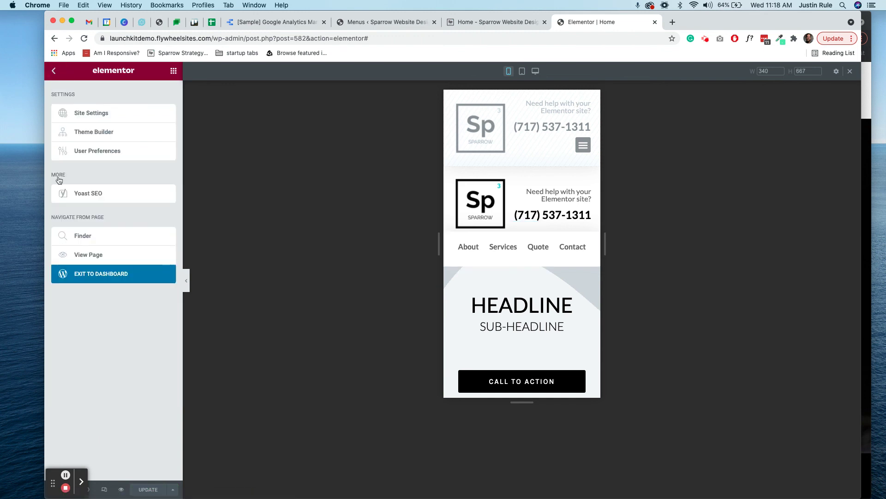
left_click(89, 256)
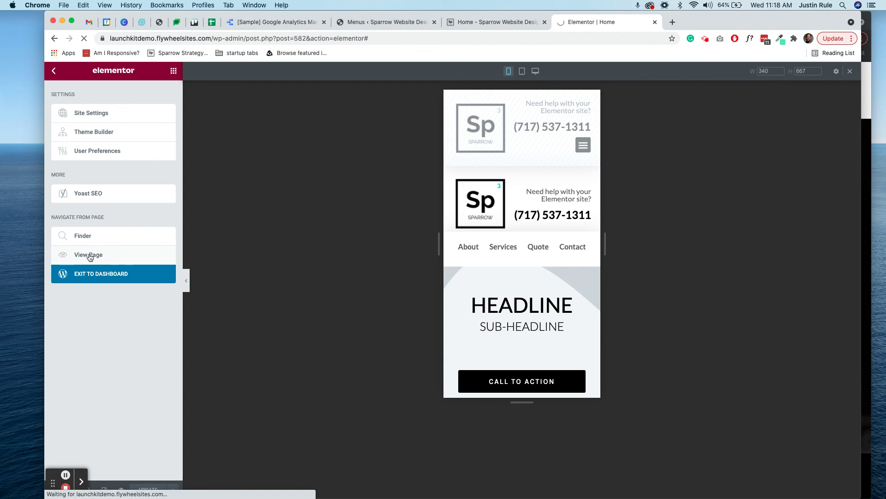
scroll(381, 256, "down", 1)
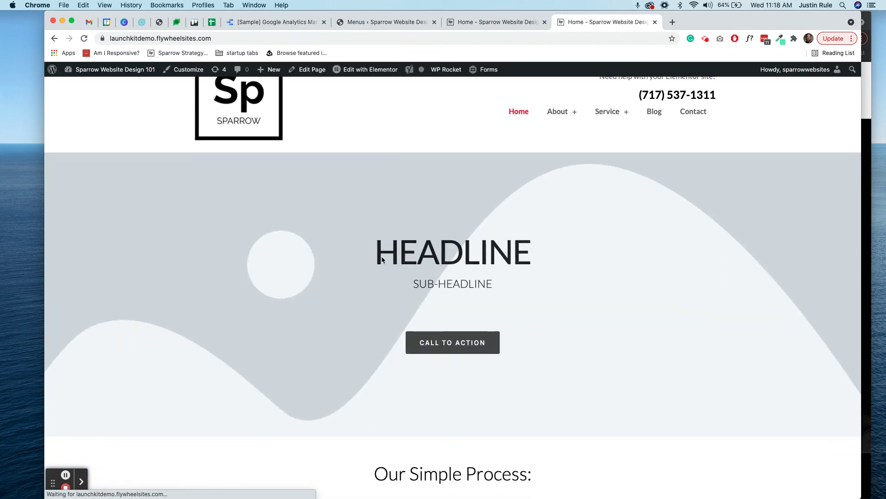
scroll(382, 255, "down", 5)
scroll(382, 256, "up", 6)
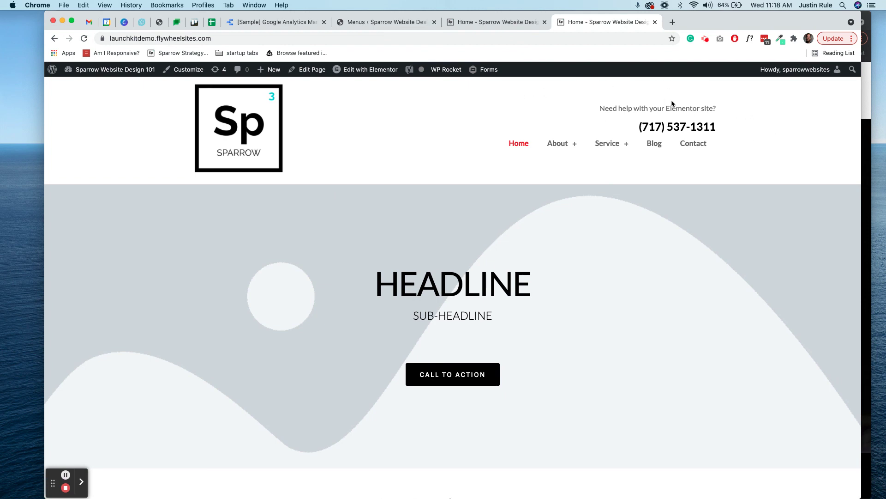
right_click(758, 111)
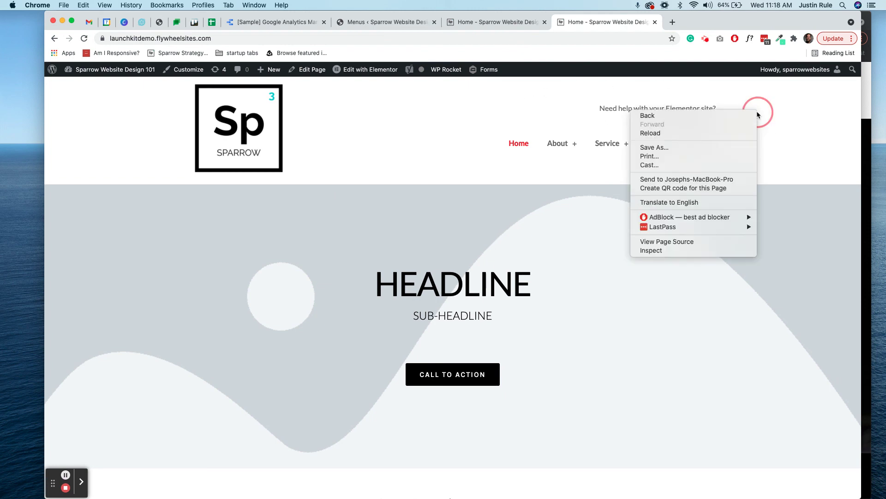
left_click(683, 252)
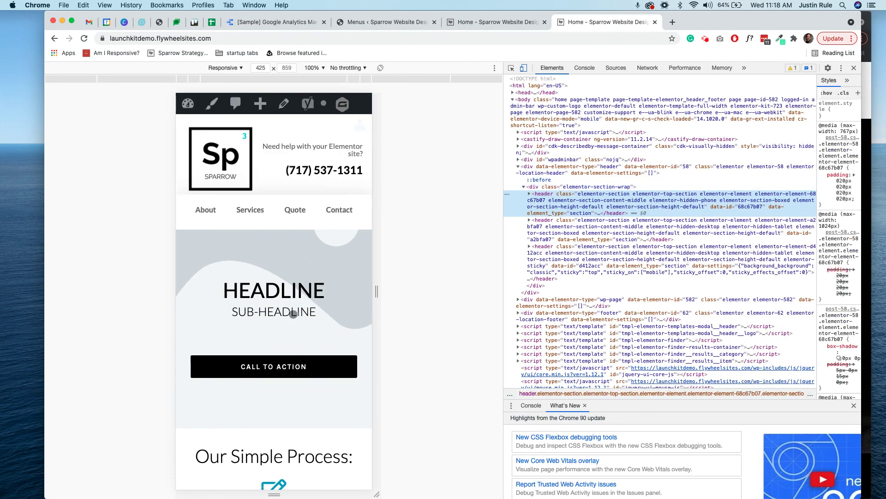
scroll(294, 314, "down", 4)
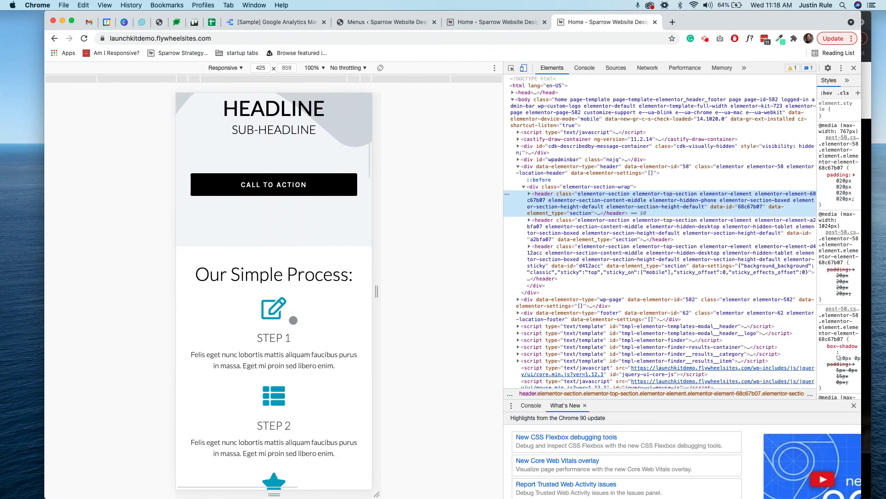
scroll(293, 320, "up", 4)
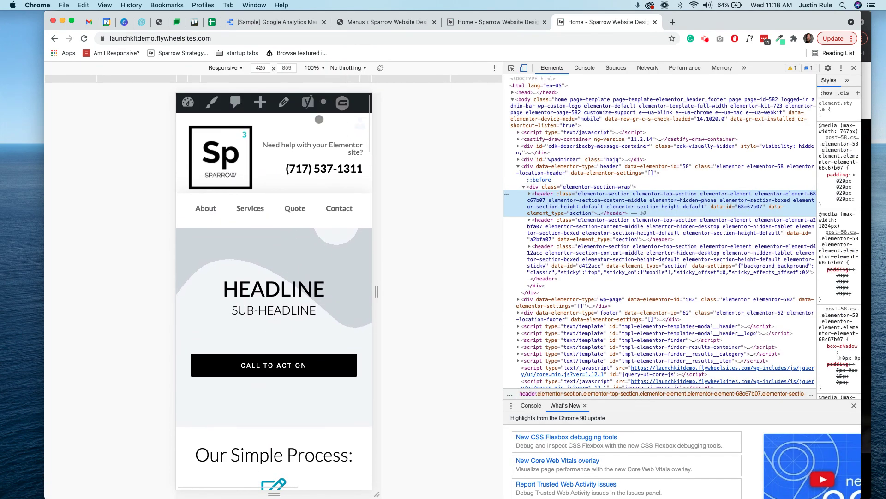
scroll(299, 283, "right", 2)
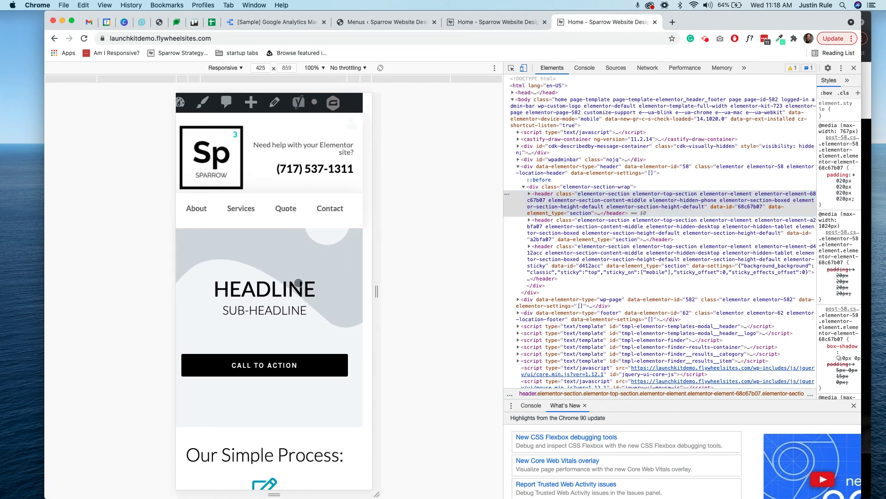
scroll(298, 282, "down", 2)
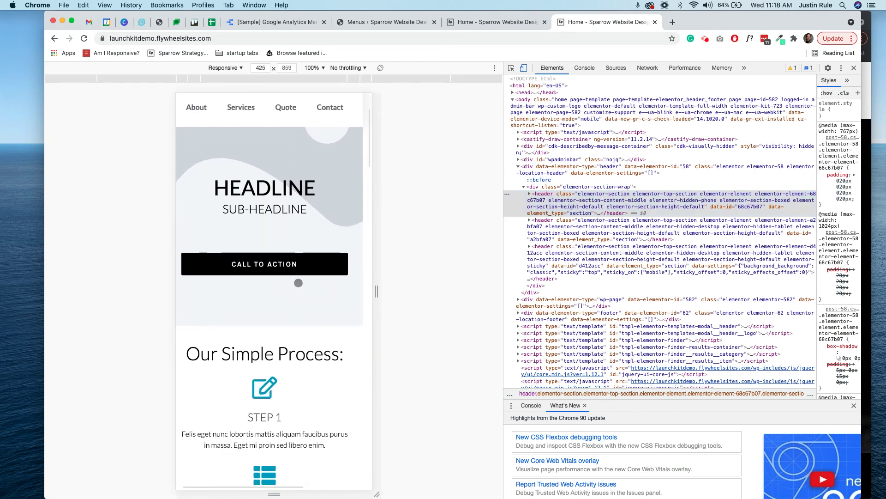
scroll(298, 283, "down", 3)
scroll(299, 283, "up", 5)
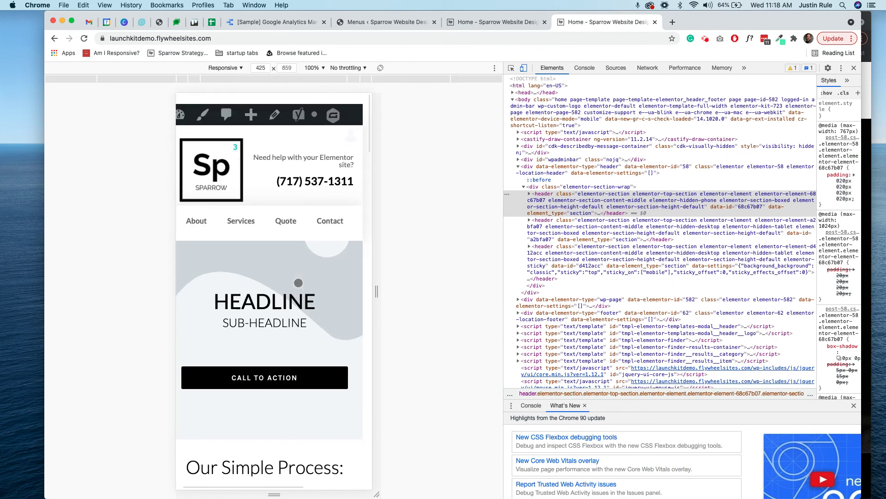
left_click(855, 69)
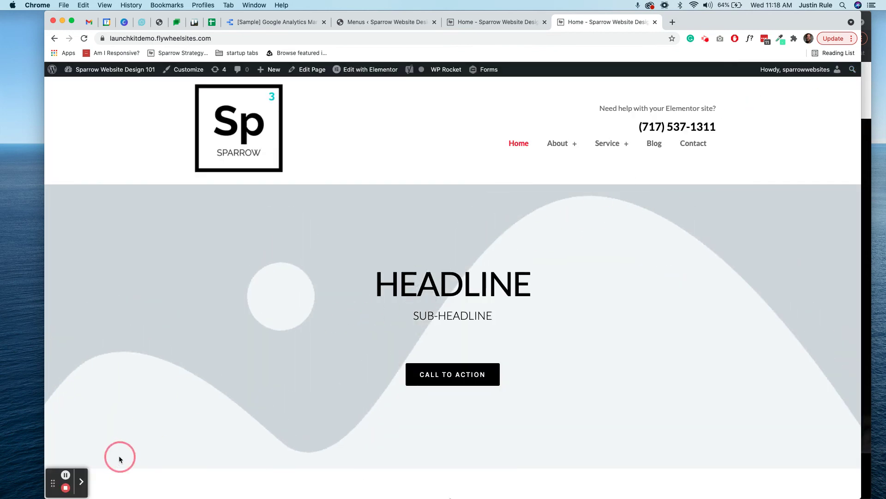
left_click(79, 483)
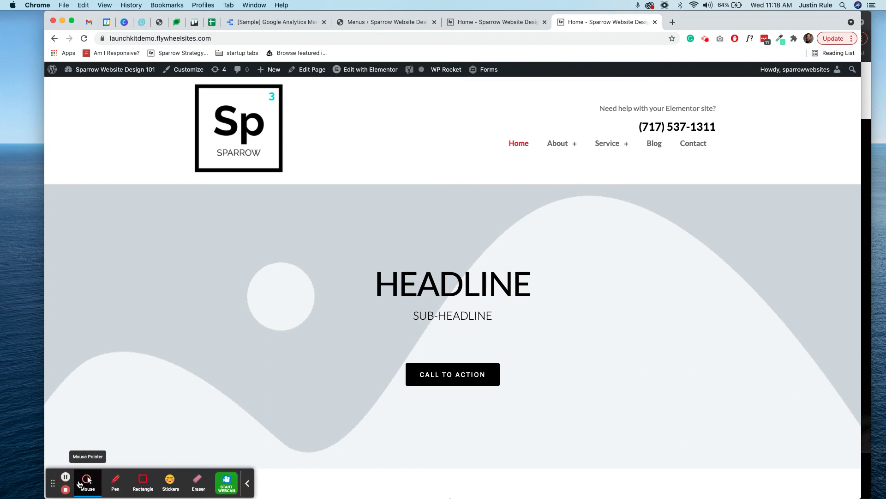